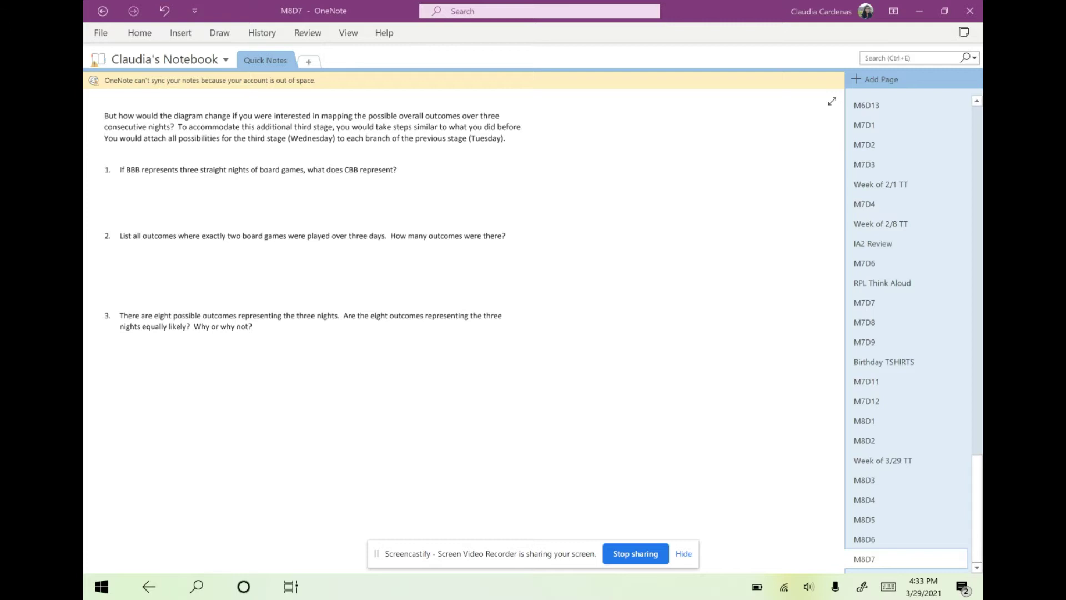
Select a handwriting pen from the Draw tools and scroll to the board game questions.
click(220, 33)
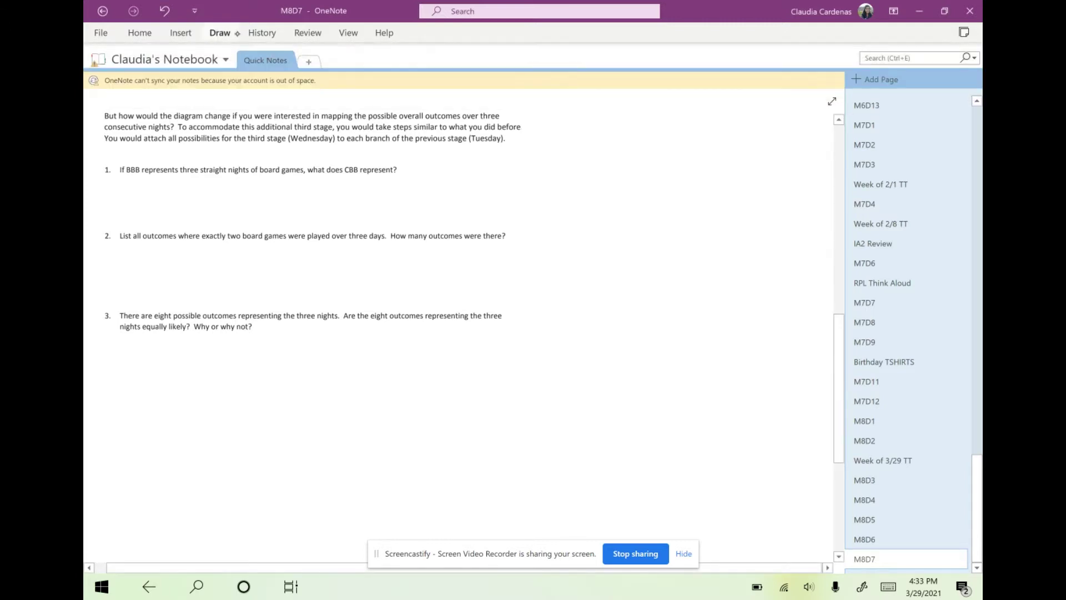
click(190, 58)
scroll(464, 331, down, 1)
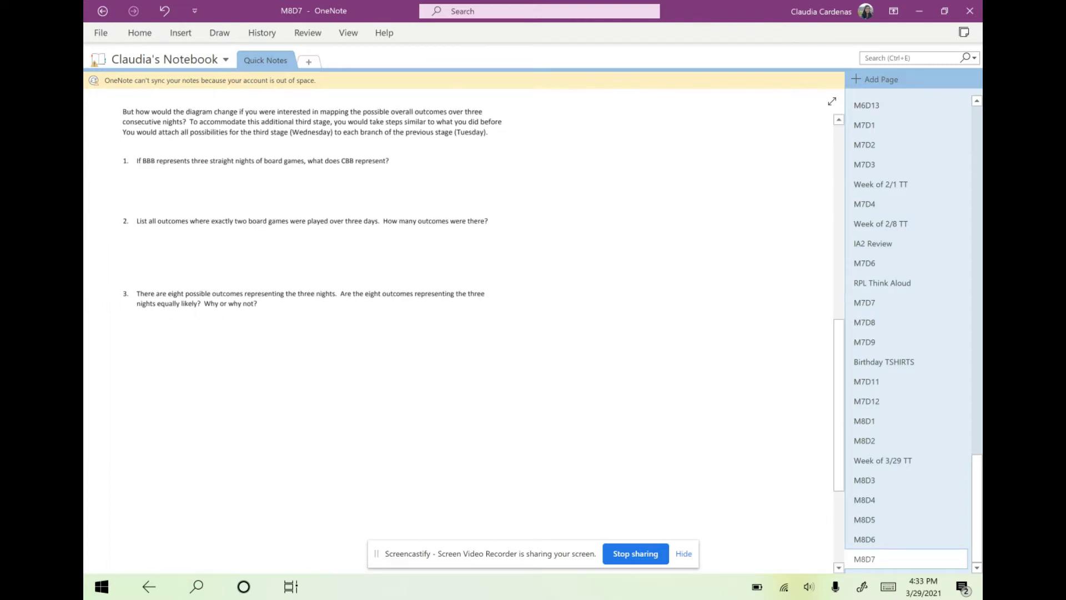
scroll(464, 331, right, 1)
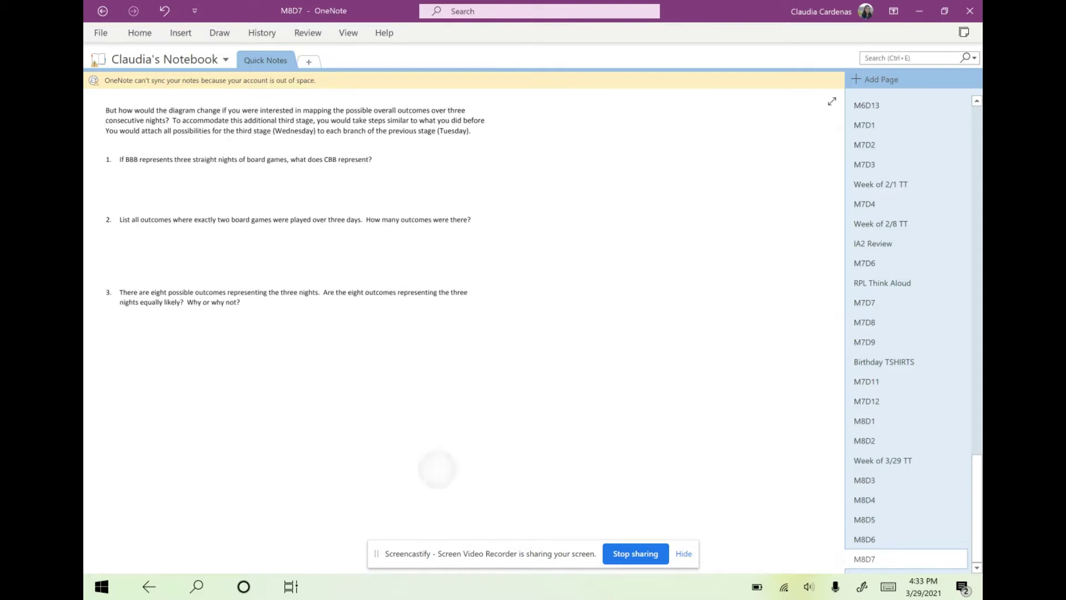
Underline the phrase "three consecutive nights?" in the question text.
drag(446, 116, 470, 114)
drag(106, 129, 175, 126)
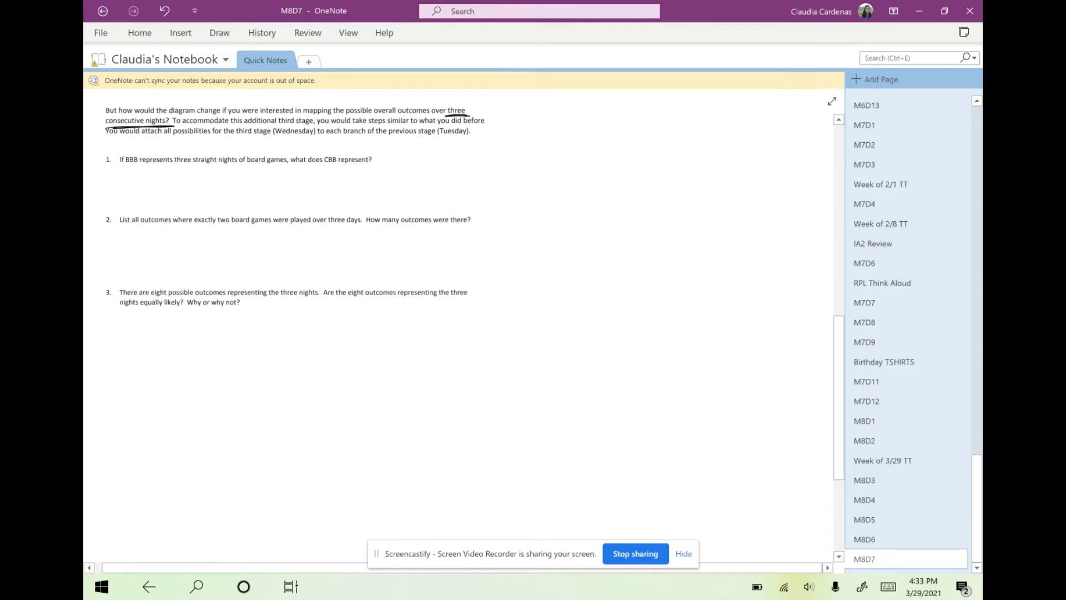
right_click(750, 528)
Handwrite the column headings Mon, Tues and Wed, underlining each.
mouse_move(512, 122)
mouse_down()
mouse_move(521, 108)
mouse_move(530, 121)
mouse_up()
drag(539, 114, 567, 128)
mouse_move(628, 104)
mouse_down()
mouse_move(629, 119)
mouse_move(638, 101)
mouse_up()
drag(641, 108, 661, 117)
mouse_move(673, 104)
mouse_down()
mouse_move(666, 115)
mouse_move(676, 123)
mouse_up()
mouse_move(723, 98)
mouse_down()
mouse_move(746, 111)
mouse_move(755, 98)
mouse_up()
drag(755, 108, 776, 111)
drag(780, 96, 784, 117)
scroll(434, 199, down, 2)
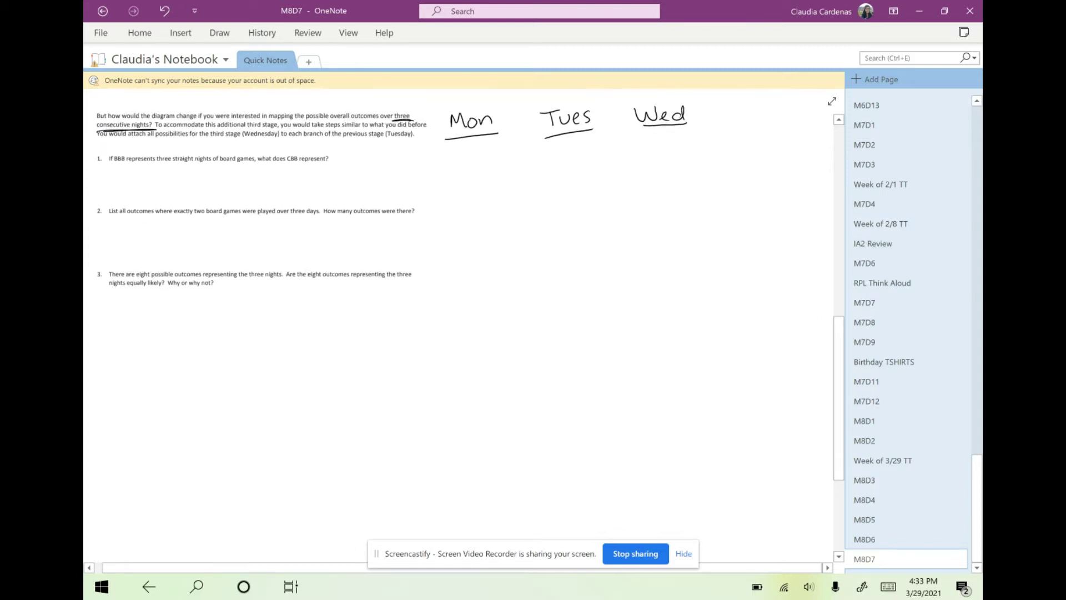
scroll(433, 222, left, 1)
Handwrite and underline an Outcomes heading in Full Page View.
drag(762, 100, 783, 120)
drag(778, 111, 798, 113)
drag(803, 105, 828, 107)
click(831, 102)
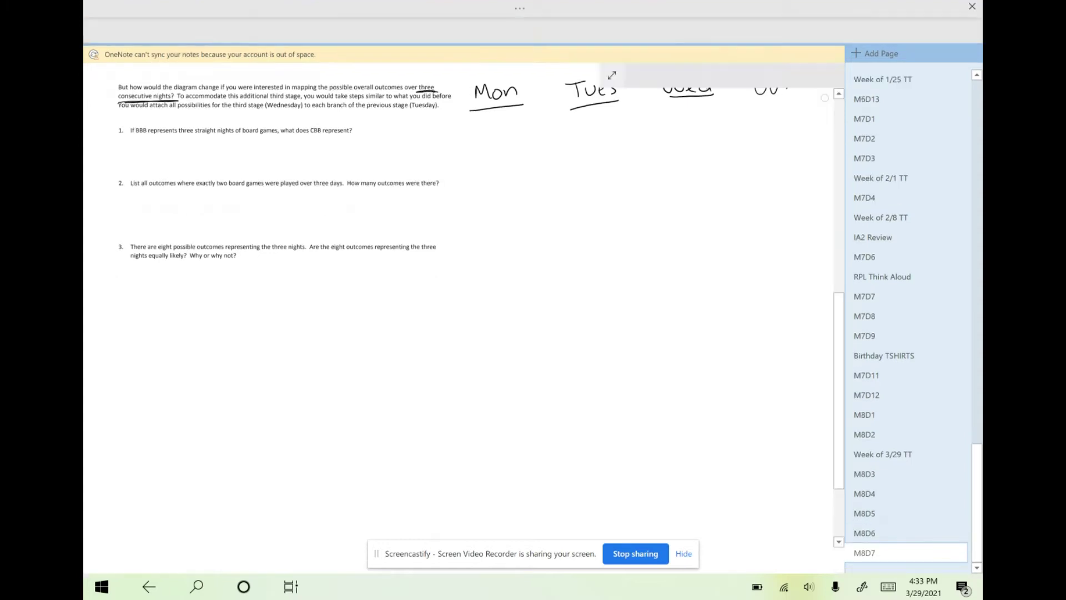
scroll(533, 305, down, 1)
scroll(533, 305, left, 1)
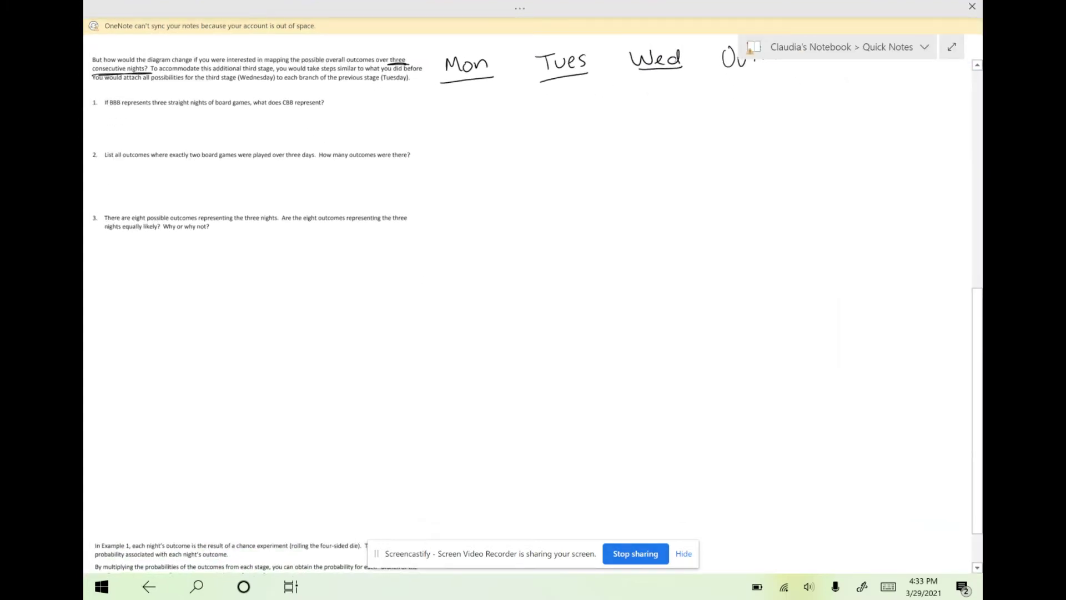
click(834, 280)
drag(828, 295, 809, 336)
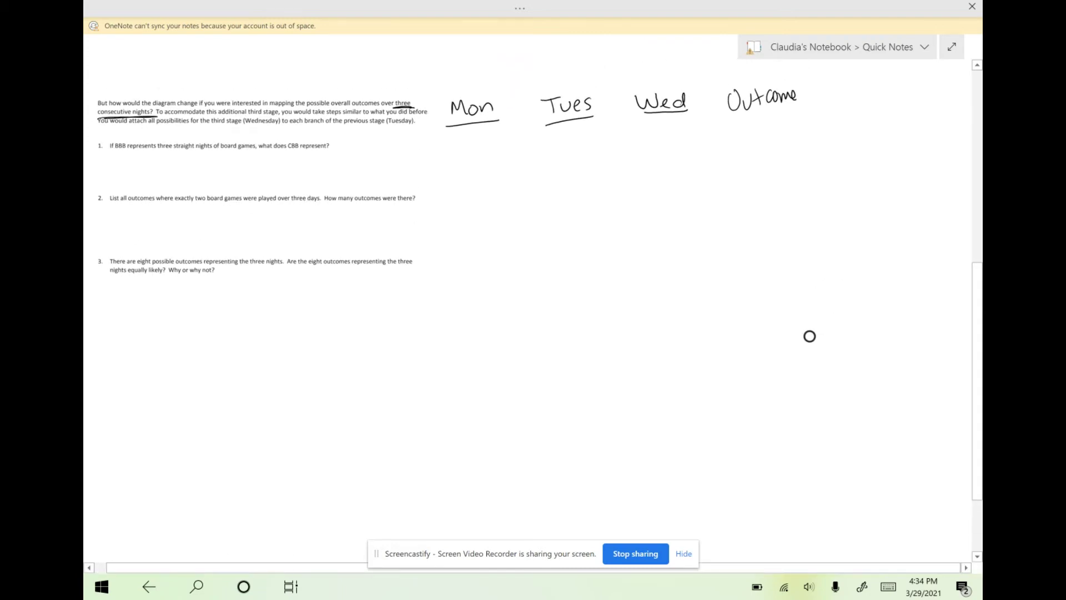
drag(808, 87, 800, 102)
drag(737, 115, 809, 108)
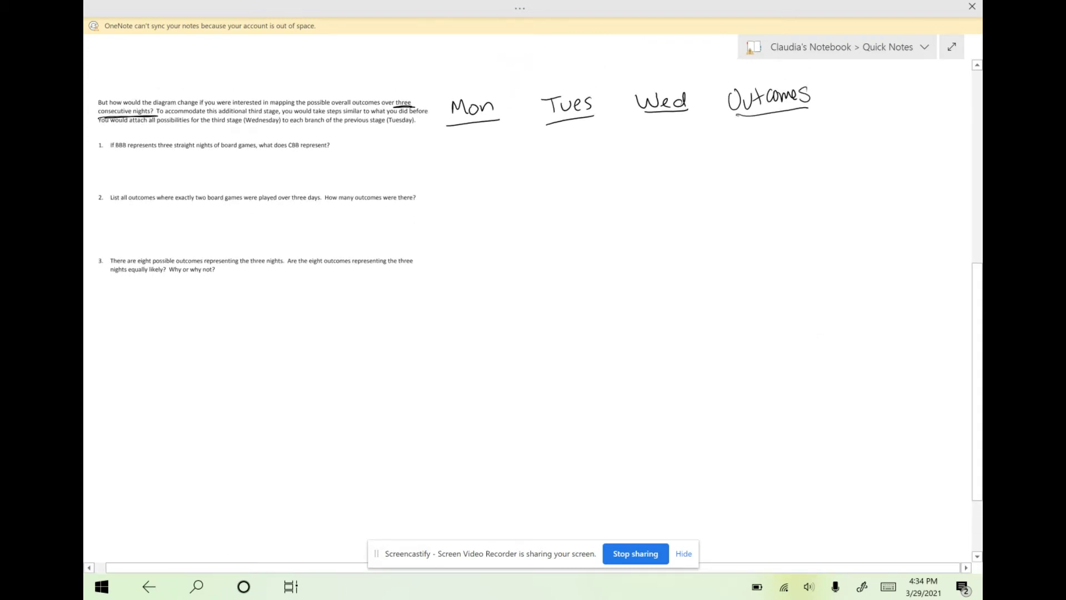
scroll(533, 306, down, 2)
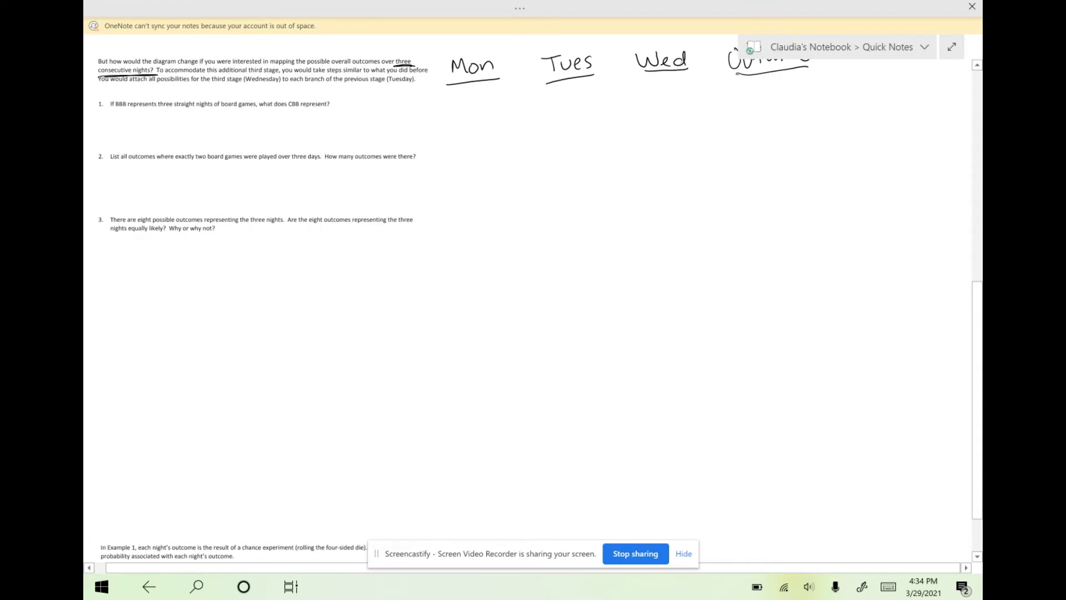
Write a red B and a red C under the Mon heading.
click(520, 8)
click(520, 9)
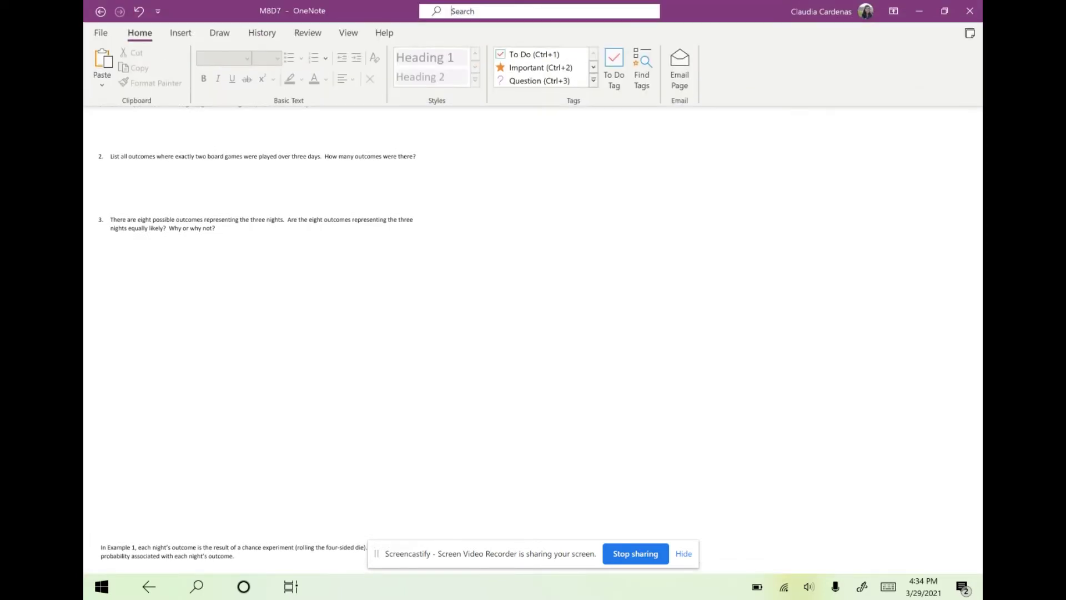
click(219, 33)
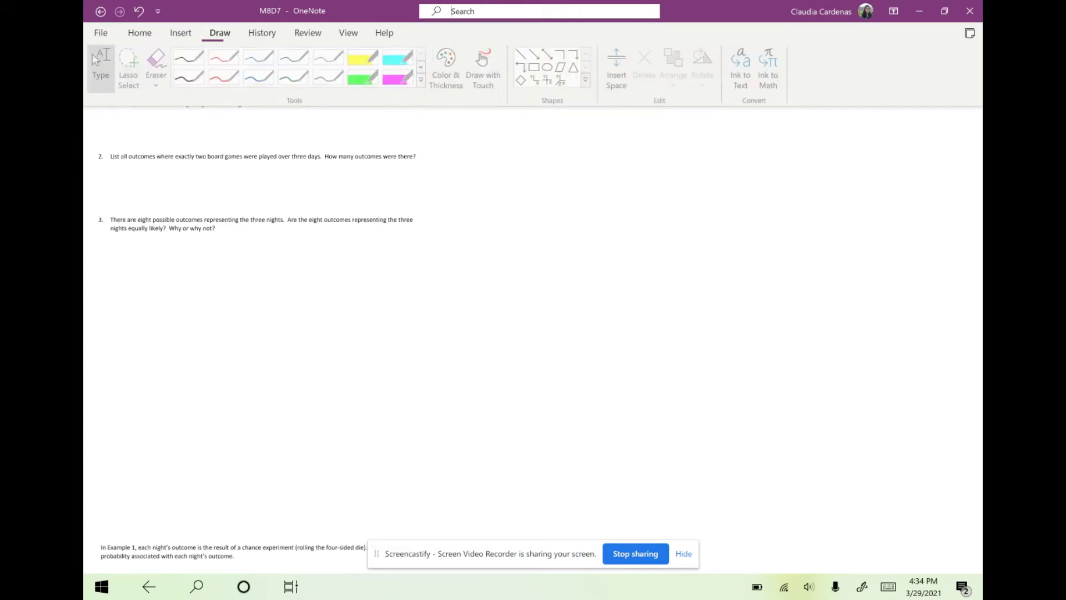
click(222, 57)
key(F11)
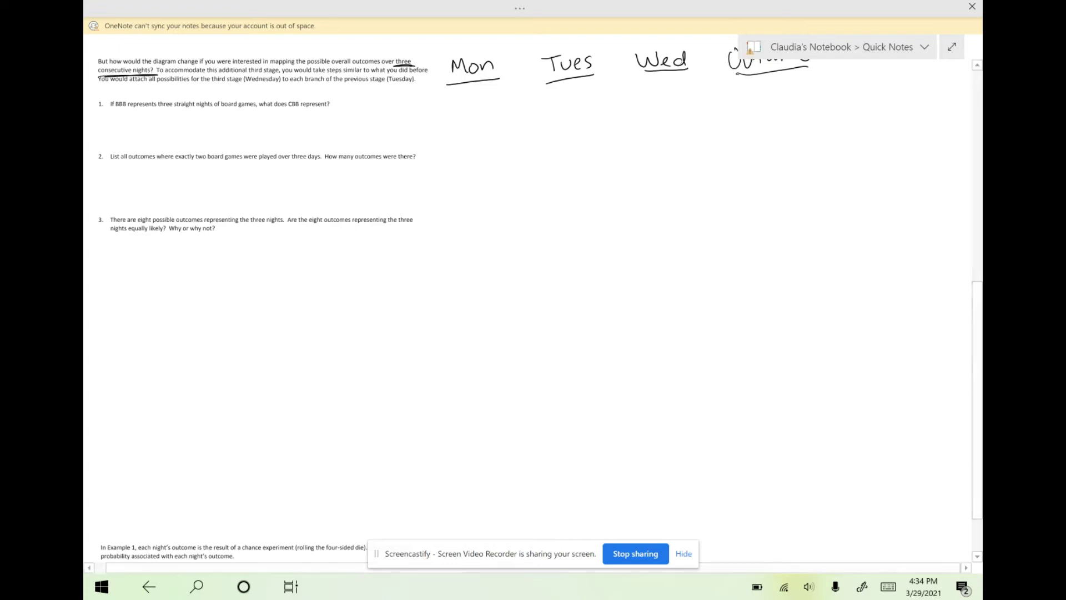
drag(464, 123, 471, 150)
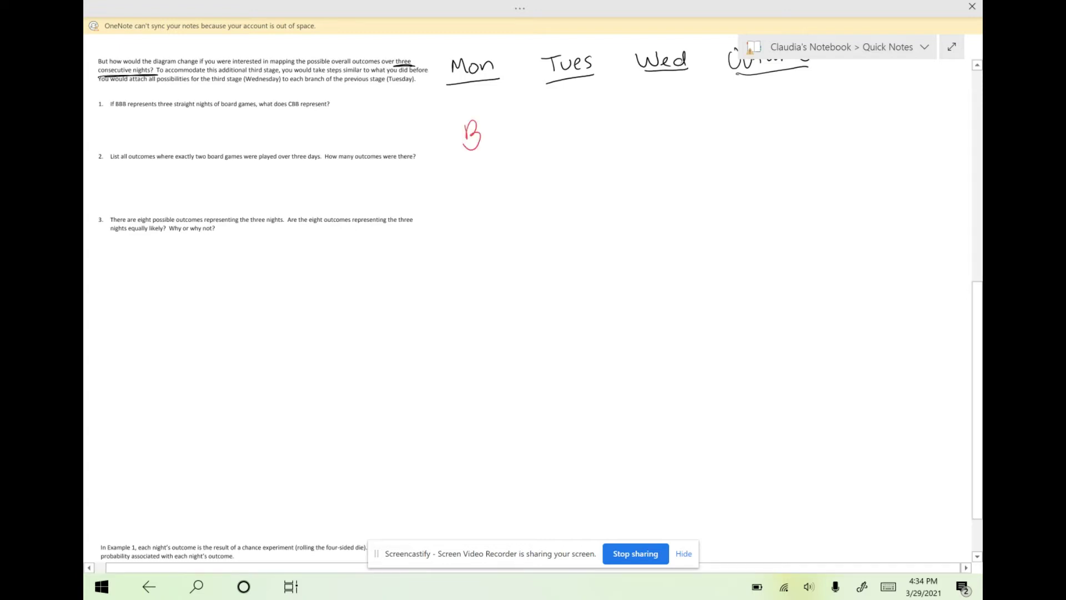
drag(487, 198, 492, 221)
Draw two blue branches from the B and two from the C toward Tues.
click(520, 8)
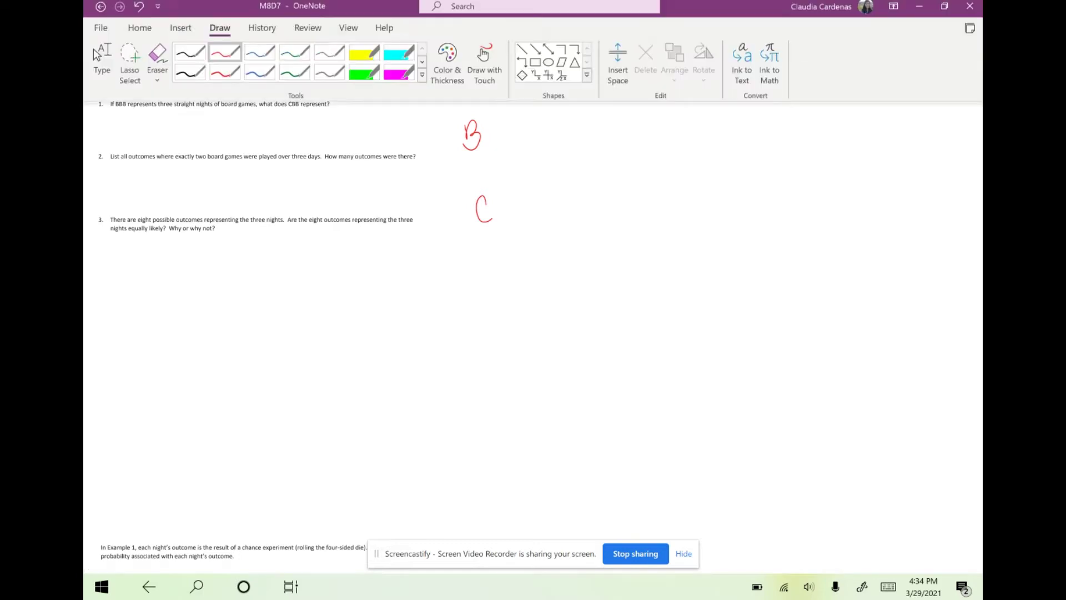
click(240, 62)
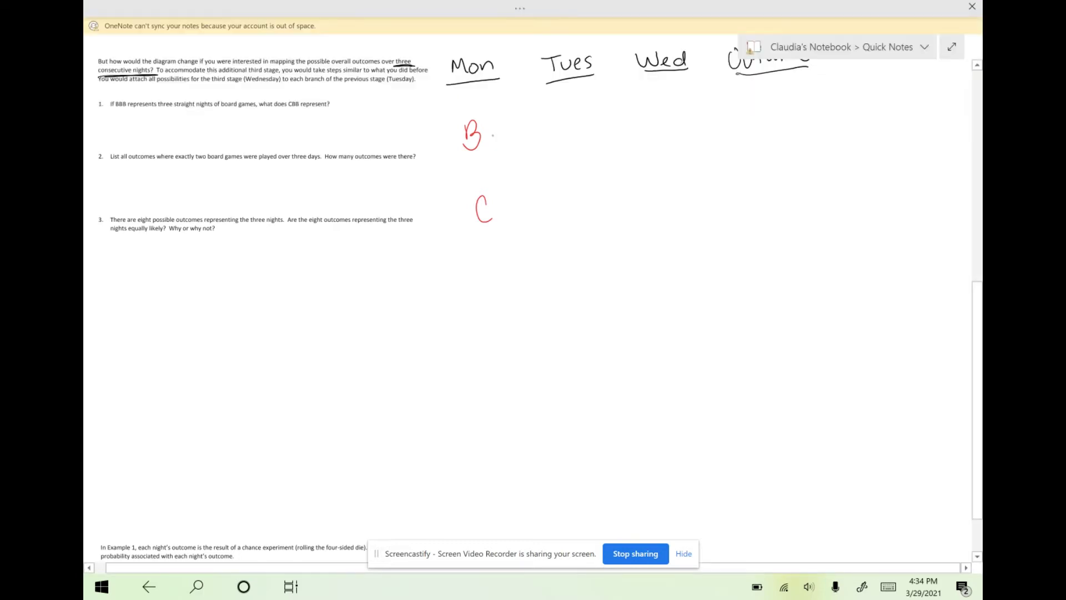
mouse_move(489, 136)
mouse_down()
mouse_move(553, 110)
mouse_move(556, 150)
mouse_up()
mouse_move(502, 209)
mouse_down()
mouse_move(557, 194)
mouse_move(579, 225)
mouse_up()
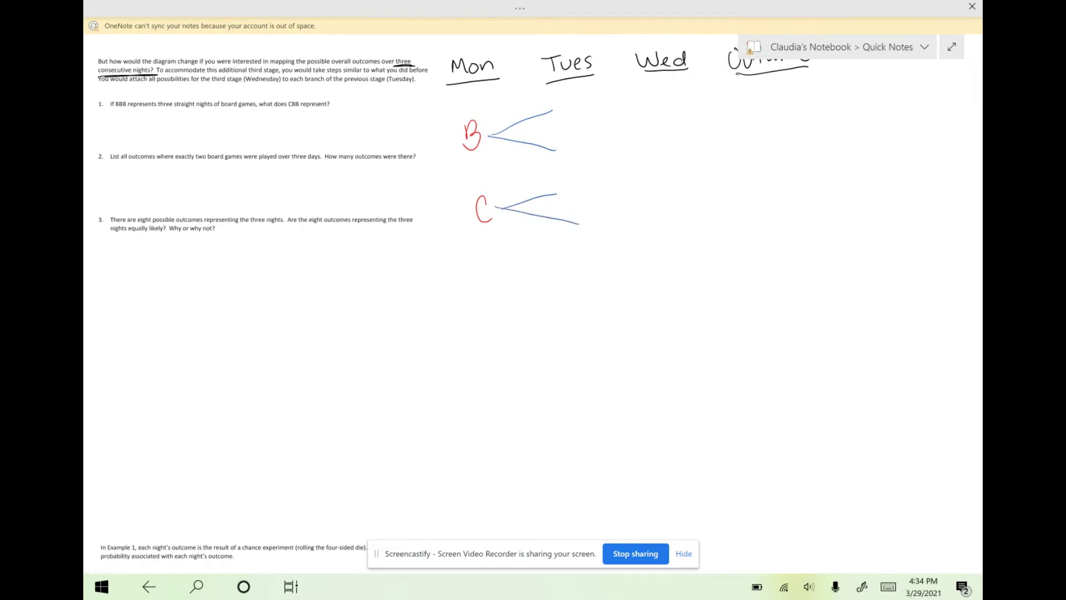
click(312, 9)
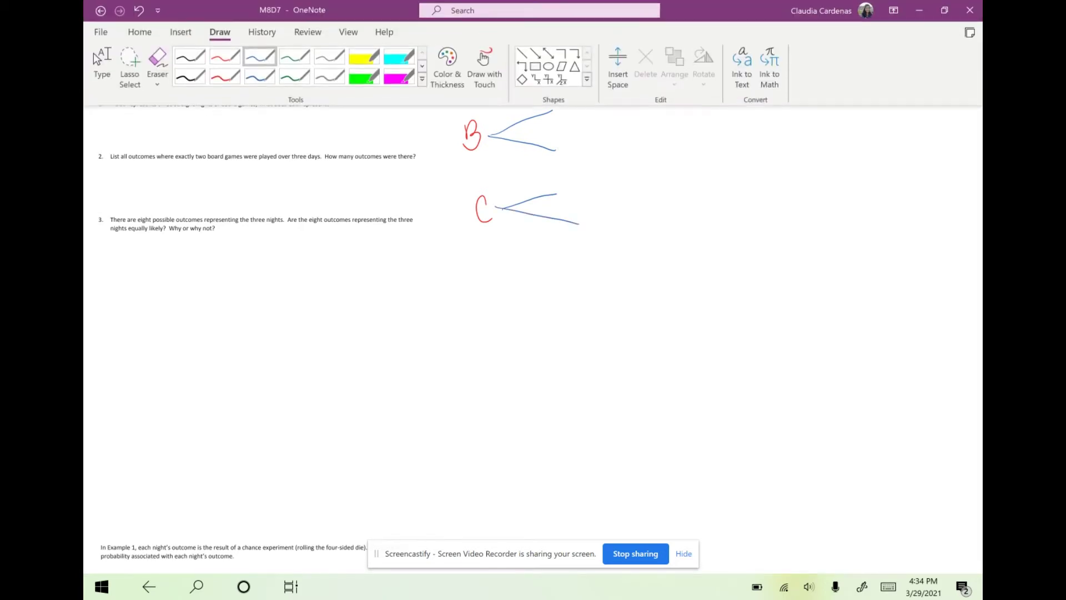
Label each Tues branch end with green B and C, erasing and rewriting a misplaced C.
click(292, 57)
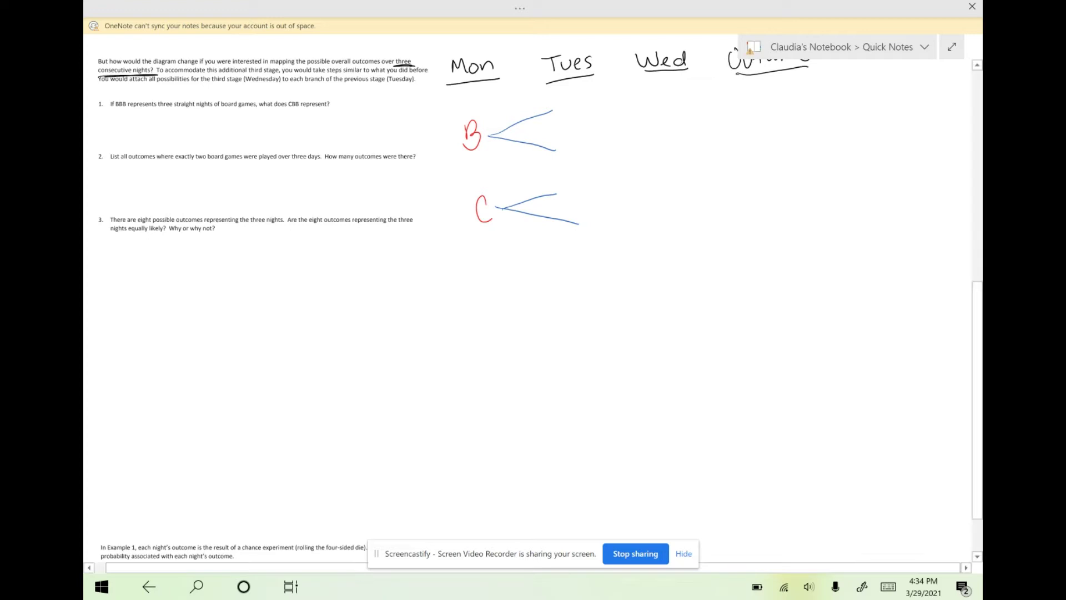
drag(566, 94, 586, 156)
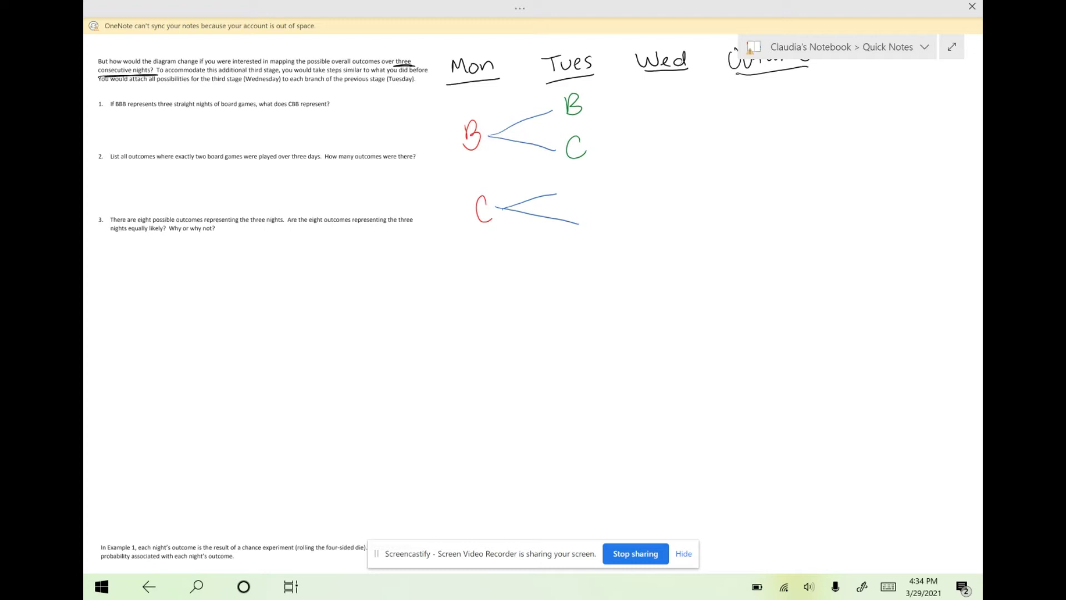
mouse_move(589, 179)
mouse_down()
mouse_move(575, 191)
mouse_move(589, 196)
mouse_up()
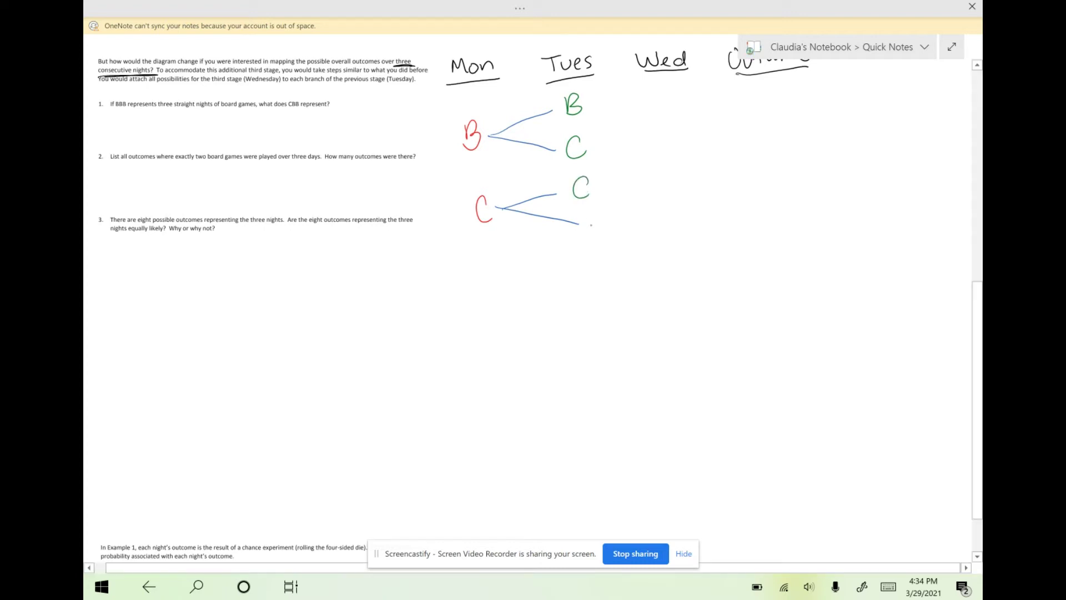
click(588, 199)
mouse_move(575, 178)
mouse_down()
mouse_move(587, 181)
mouse_move(578, 199)
mouse_move(604, 242)
mouse_up()
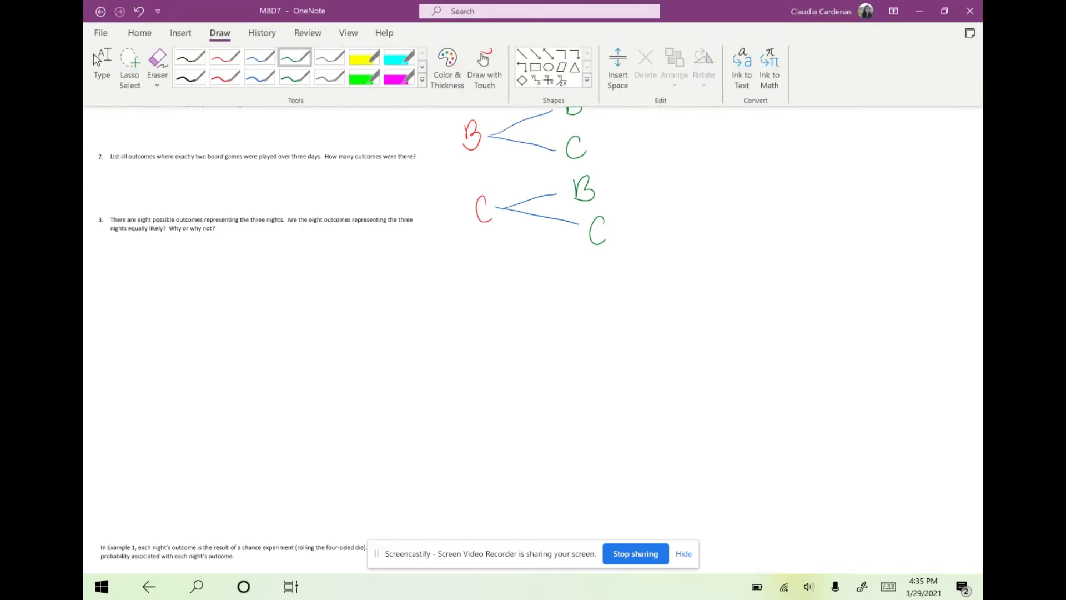
Draw two grey branches from each green Tues letter toward Wed.
mouse_move(593, 104)
mouse_down()
mouse_move(644, 95)
mouse_move(641, 119)
mouse_up()
drag(601, 148, 653, 140)
mouse_move(600, 149)
mouse_down()
mouse_move(650, 165)
mouse_move(658, 205)
mouse_up()
mouse_move(621, 235)
mouse_down()
mouse_move(668, 233)
mouse_move(670, 263)
mouse_up()
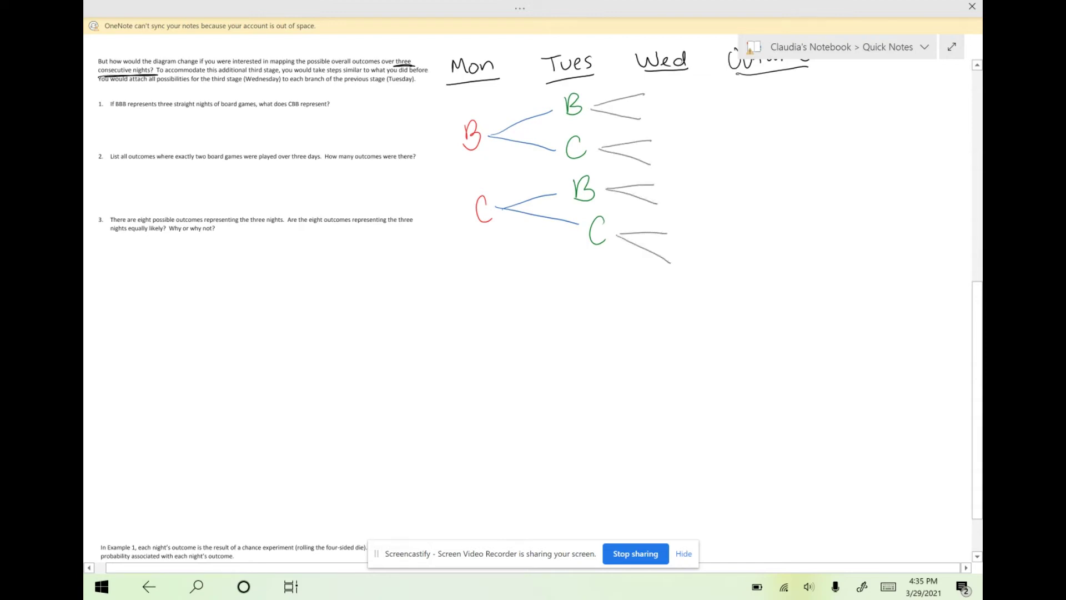
Label all eight Wed branch ends with black B and C.
click(520, 8)
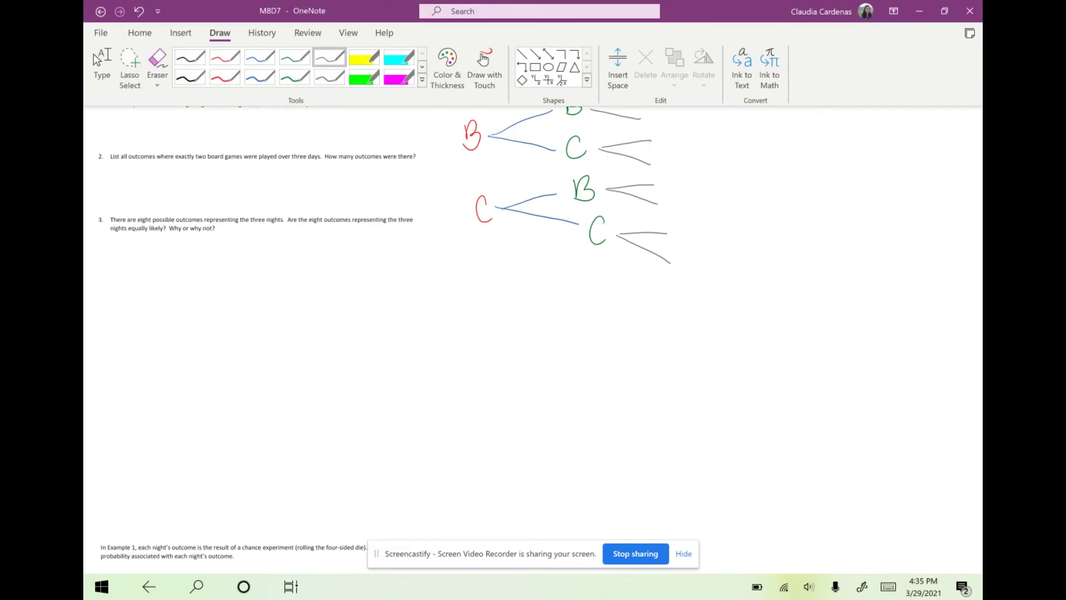
click(195, 58)
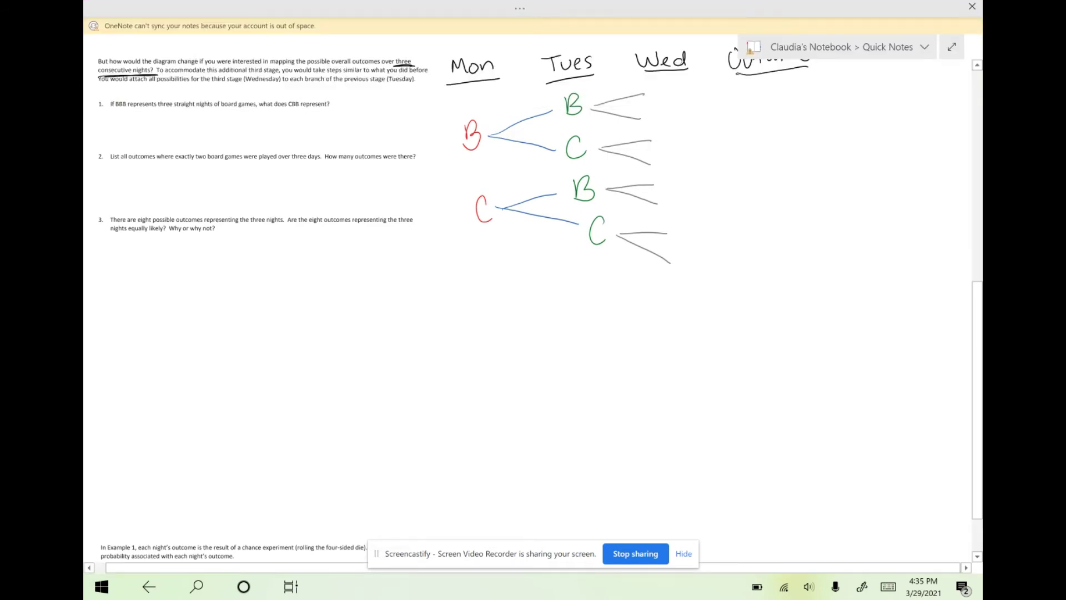
drag(659, 83, 662, 95)
mouse_move(662, 82)
mouse_down()
mouse_move(674, 90)
mouse_move(666, 97)
mouse_up()
mouse_move(671, 107)
mouse_down()
mouse_move(661, 113)
mouse_move(672, 121)
mouse_move(675, 191)
mouse_up()
drag(675, 178, 698, 279)
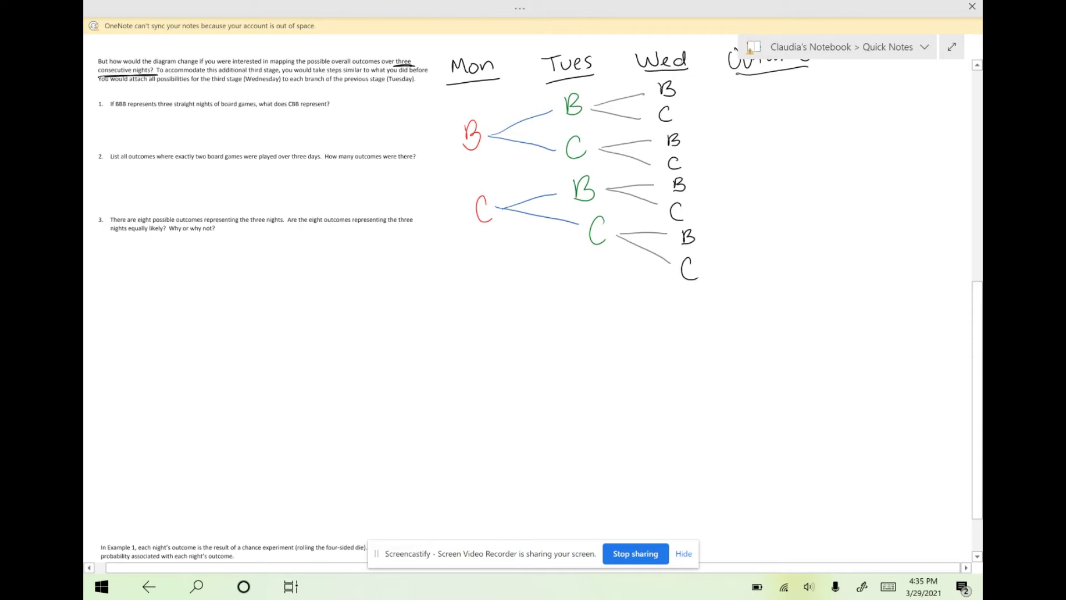
click(520, 8)
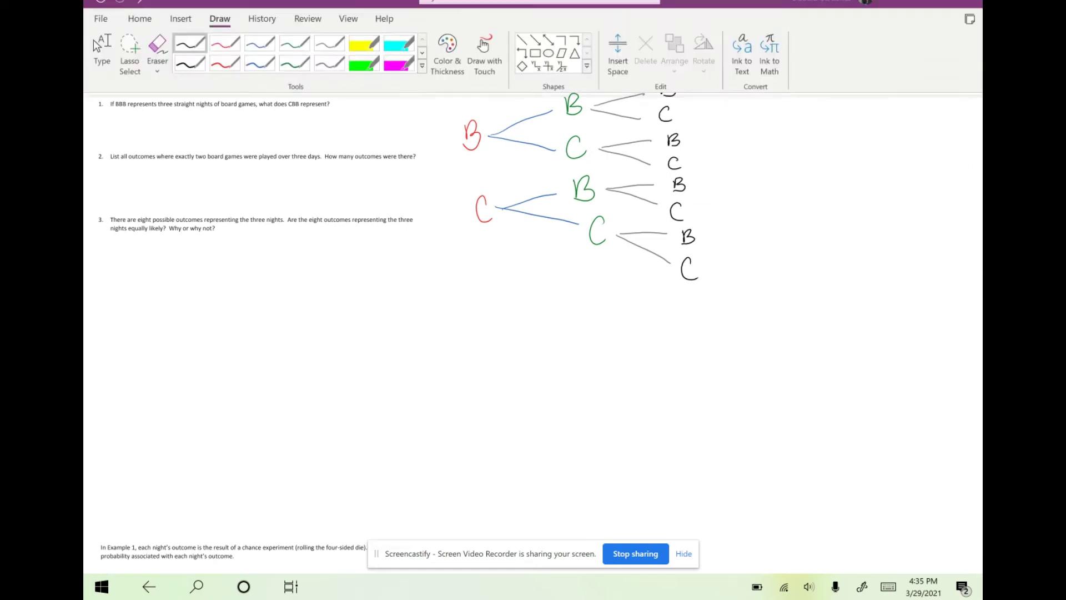
Highlight the top B–B–B path in yellow.
key(F11)
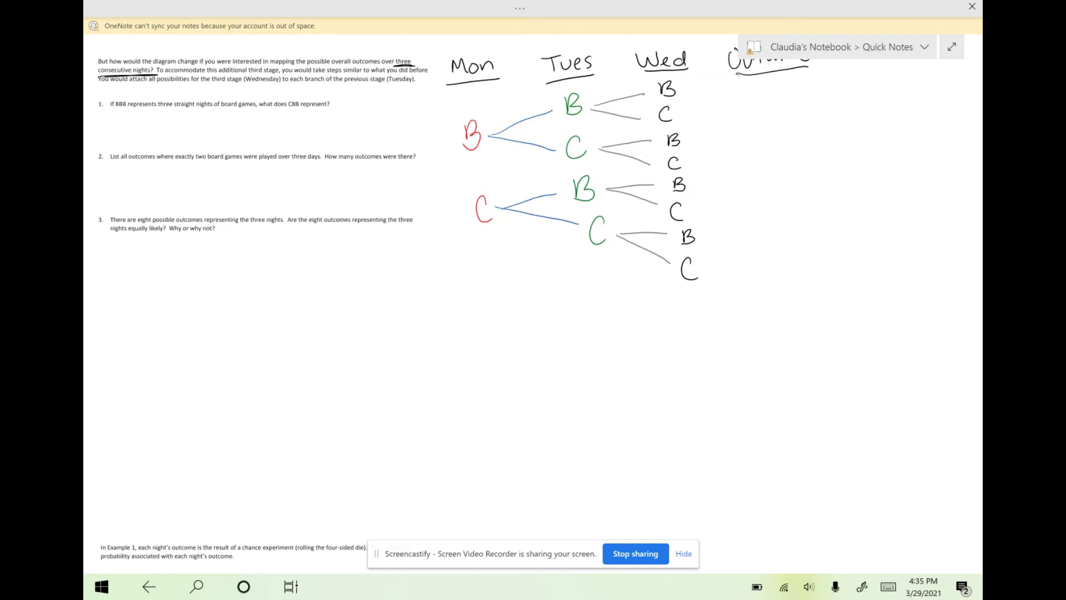
mouse_move(458, 143)
mouse_down()
mouse_move(471, 129)
mouse_move(672, 85)
mouse_up()
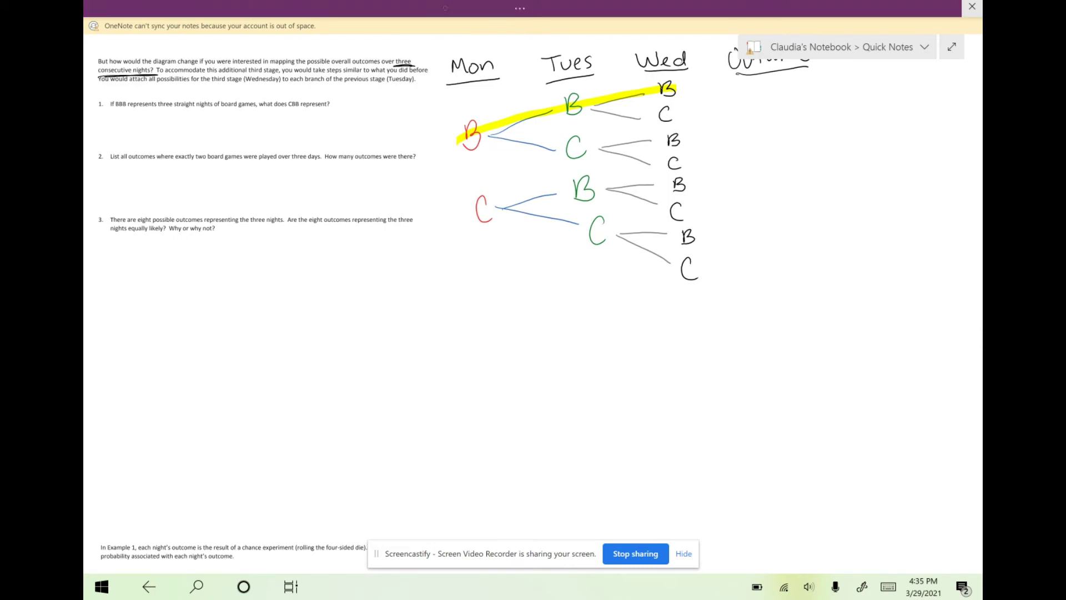
click(520, 9)
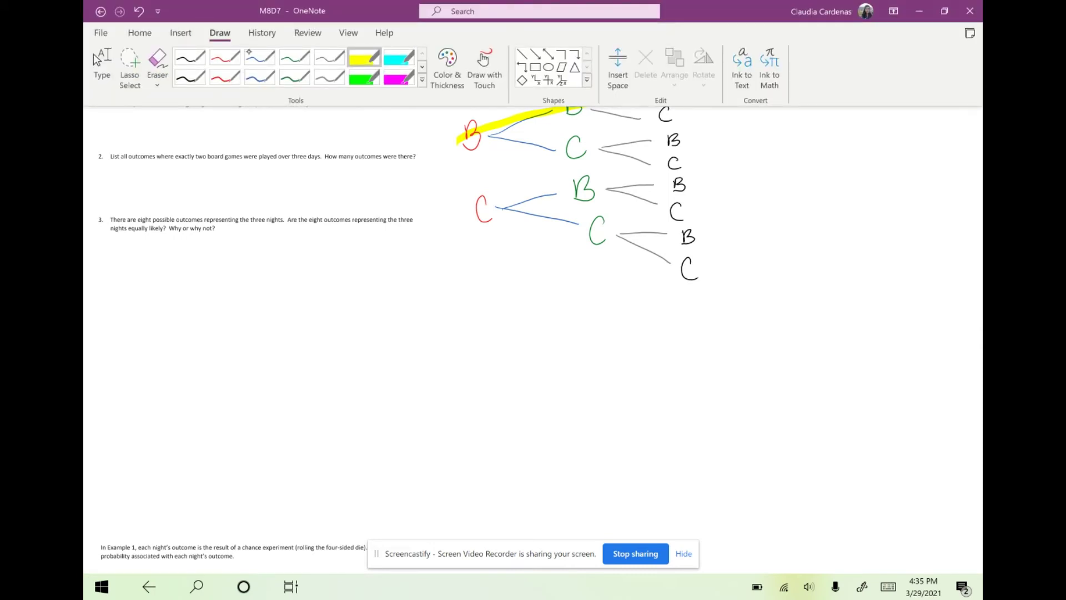
click(191, 58)
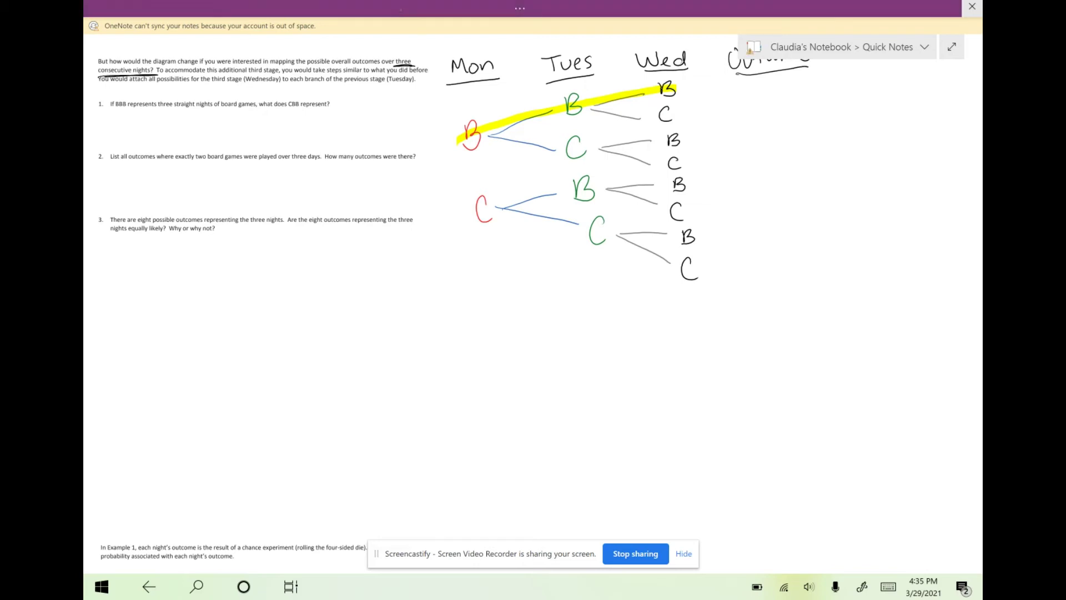
Write BBB in red as the first entry under Outcomes.
click(477, 8)
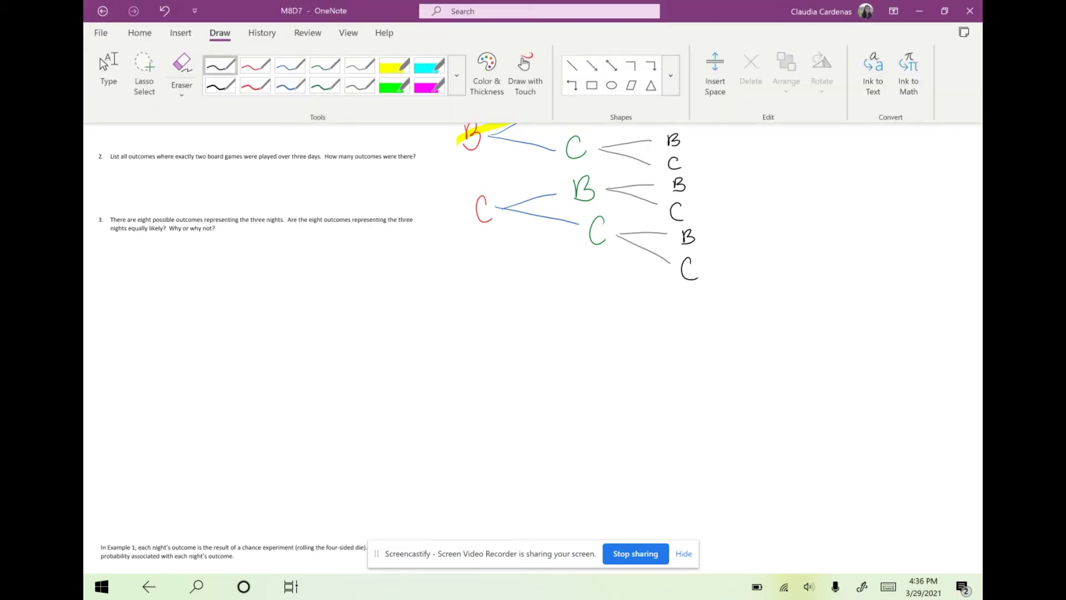
click(221, 66)
mouse_move(736, 87)
mouse_down()
mouse_move(735, 104)
mouse_move(755, 101)
mouse_up()
mouse_move(758, 84)
mouse_down()
mouse_move(771, 98)
mouse_move(753, 102)
mouse_up()
drag(776, 83, 777, 98)
mouse_move(776, 86)
mouse_down()
mouse_move(789, 85)
mouse_move(782, 101)
mouse_up()
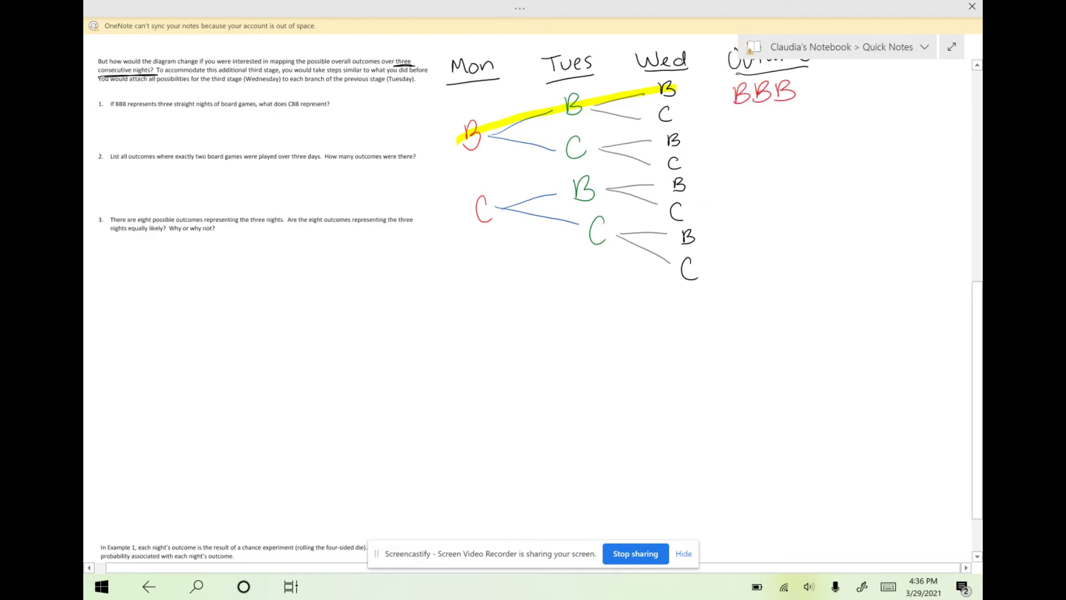
click(520, 8)
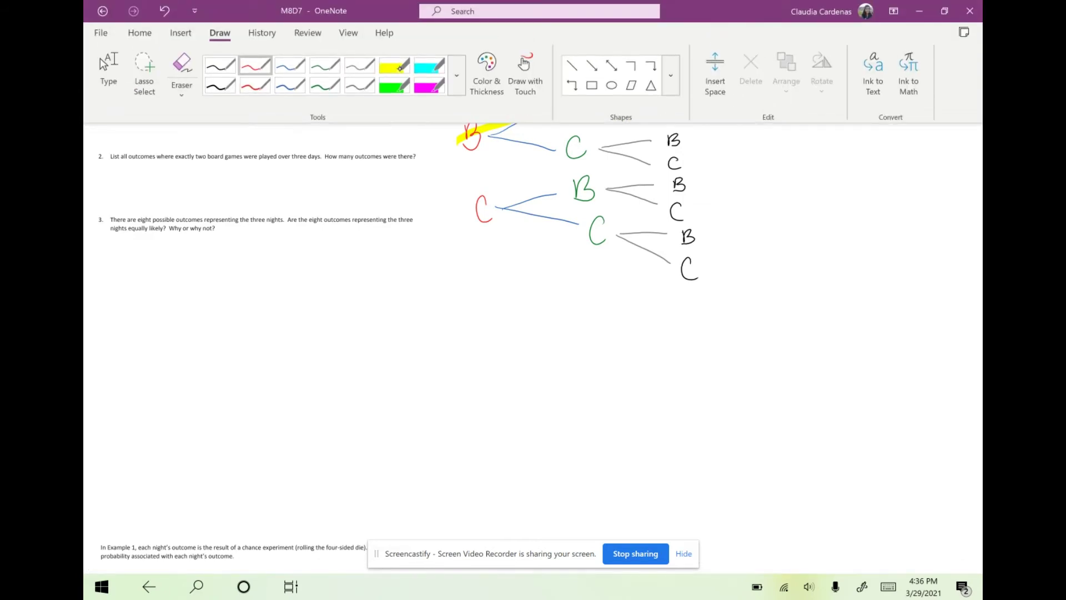
Highlight the B–B–C path in cyan, undoing a misplaced stroke, and write BBC in blue.
click(432, 68)
mouse_move(454, 128)
mouse_down()
mouse_move(538, 145)
mouse_move(690, 143)
mouse_up()
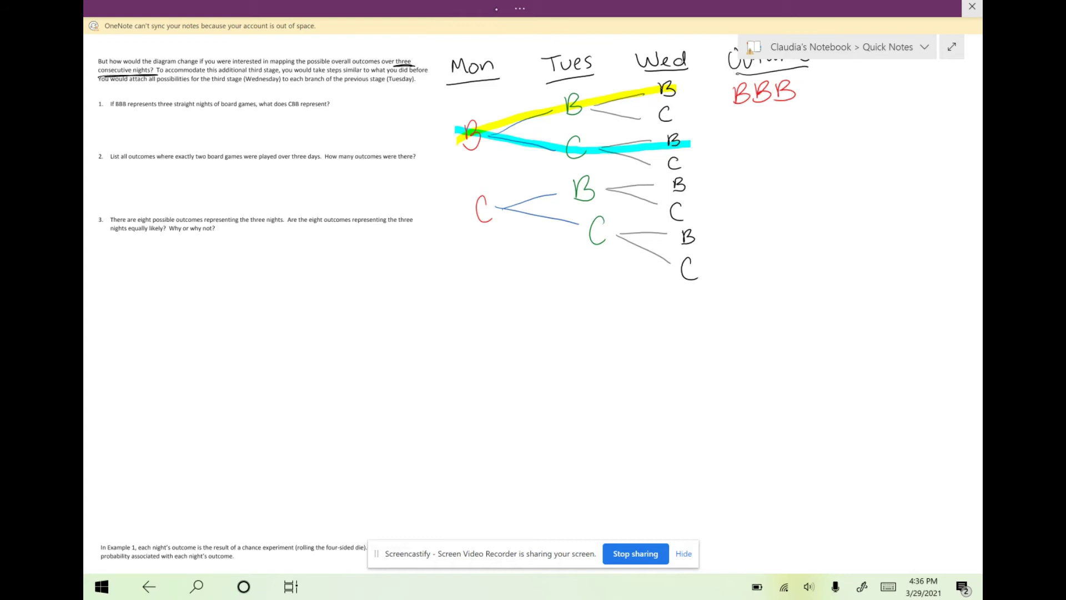
click(520, 8)
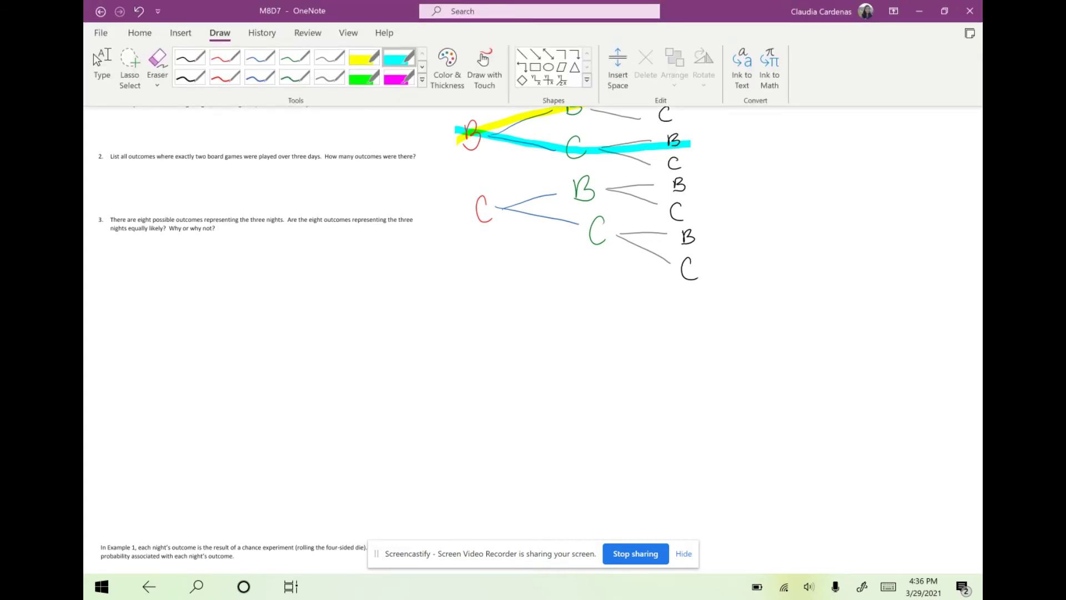
click(139, 11)
key(F11)
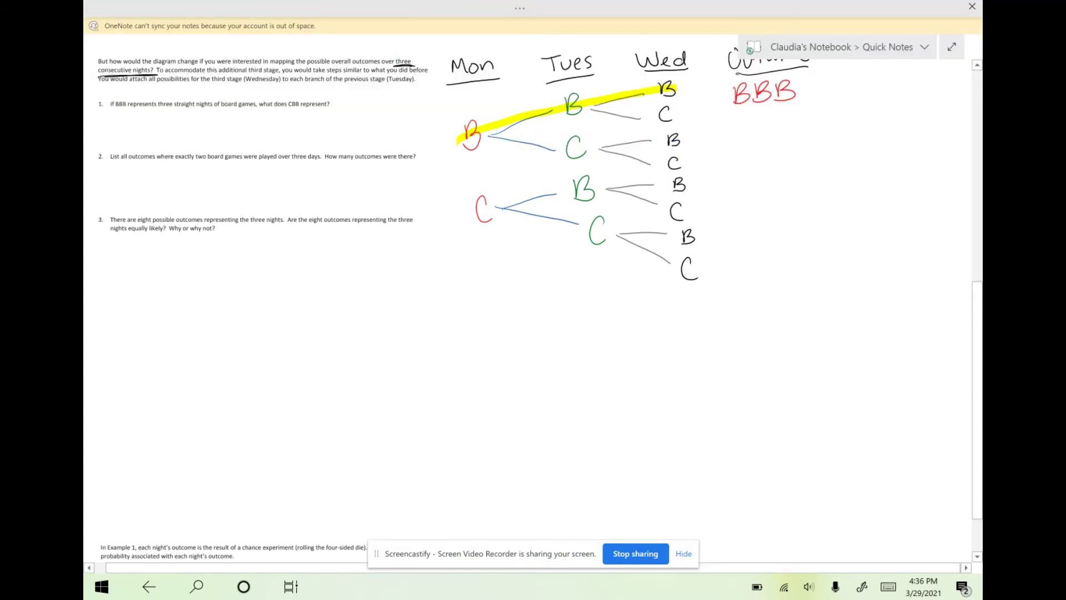
mouse_move(458, 142)
mouse_down()
mouse_move(556, 107)
mouse_move(674, 118)
mouse_up()
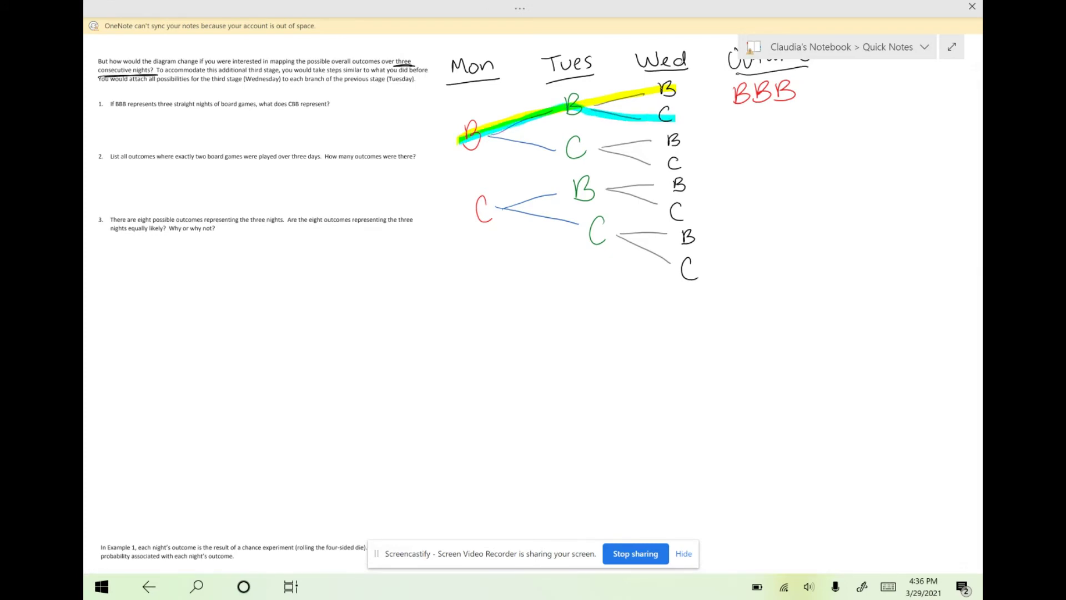
click(517, 12)
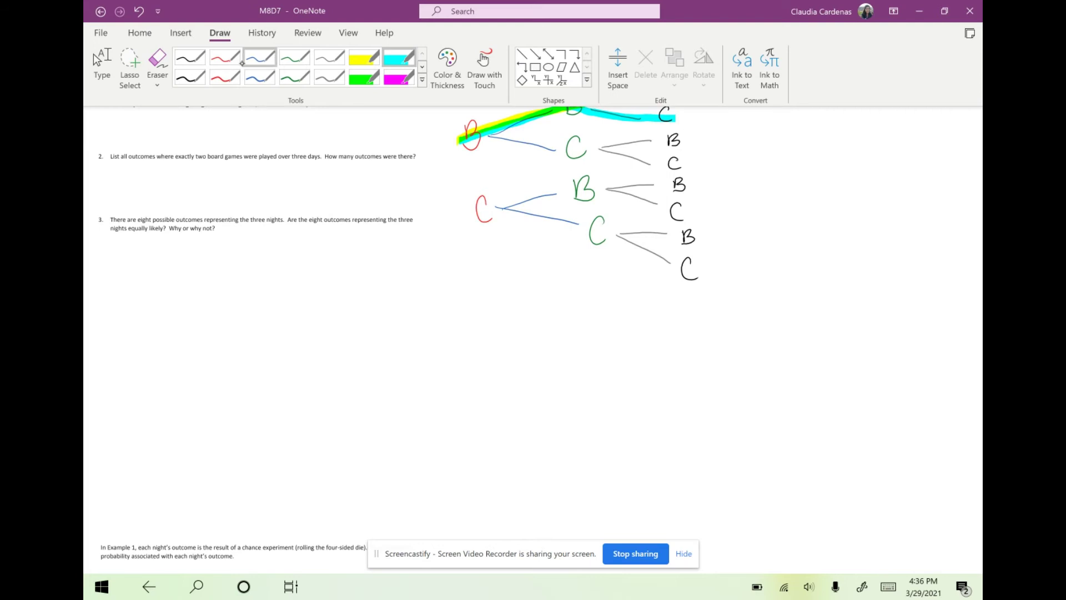
key(F11)
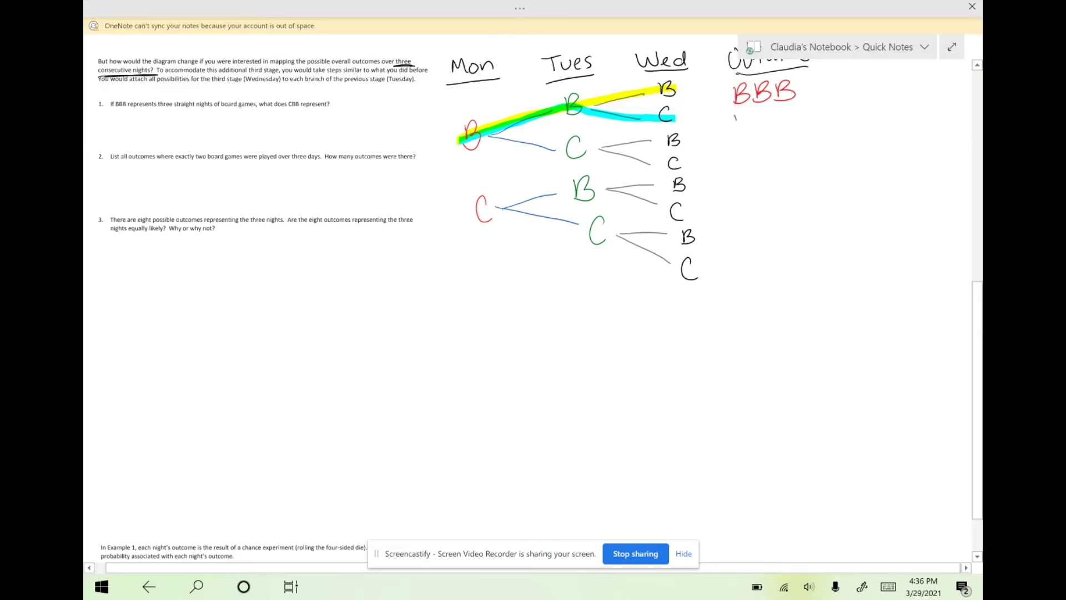
mouse_move(735, 114)
mouse_down()
mouse_move(744, 134)
mouse_move(791, 111)
mouse_move(801, 129)
mouse_up()
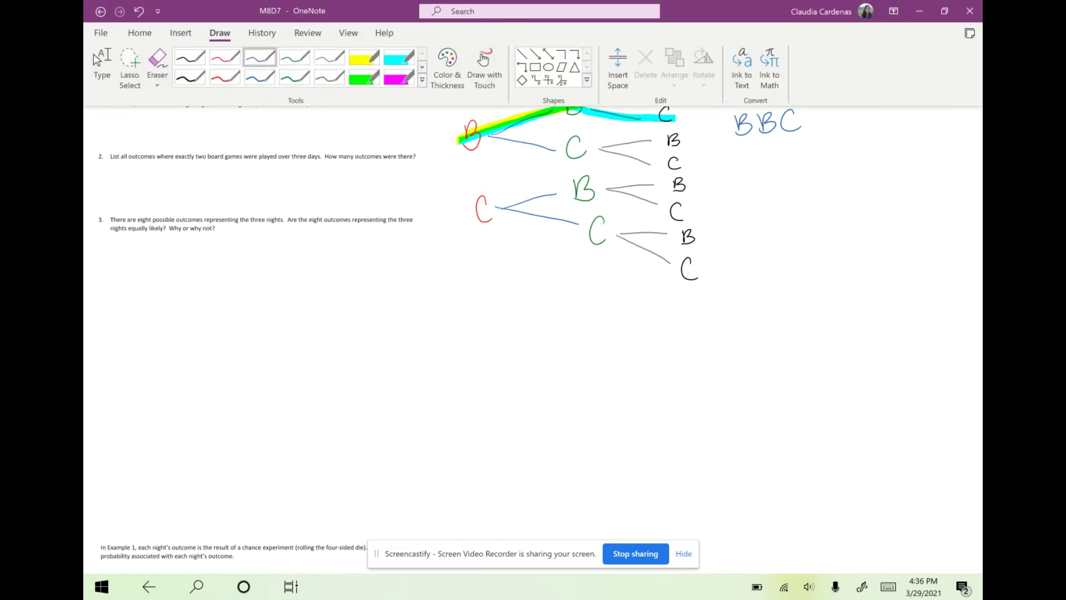
Highlight the B–C–B path in green and write BCB in green below BBC.
mouse_move(455, 125)
mouse_down()
mouse_move(525, 139)
mouse_move(680, 139)
mouse_up()
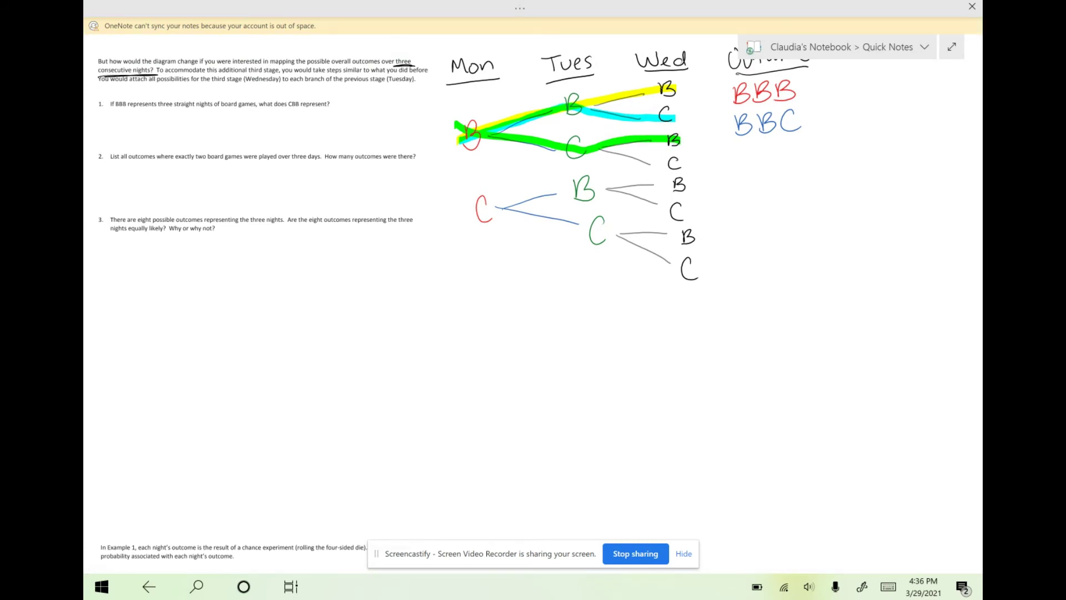
click(519, 8)
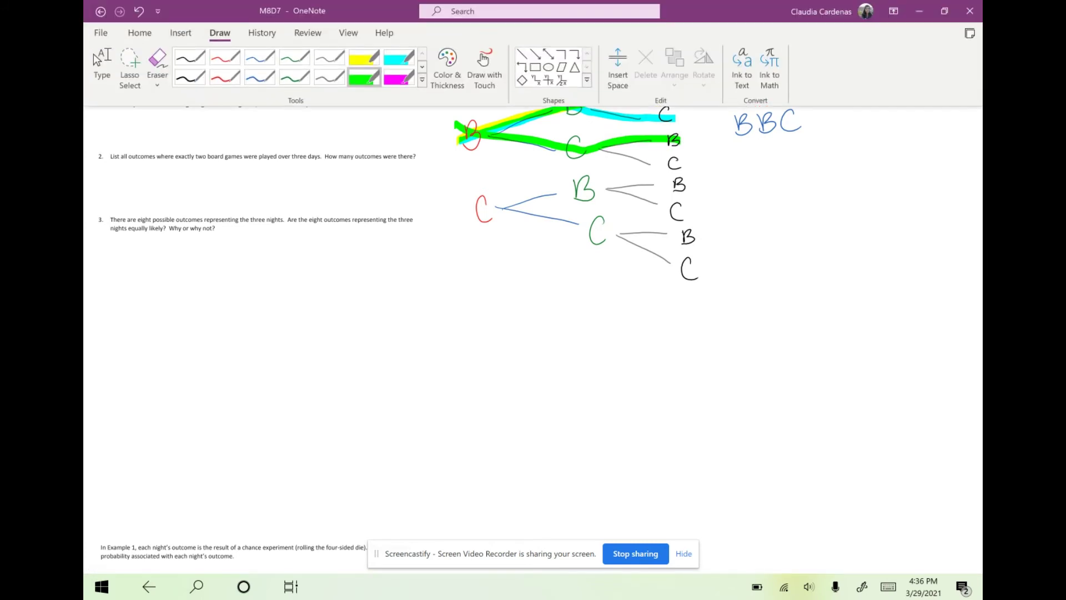
key(F11)
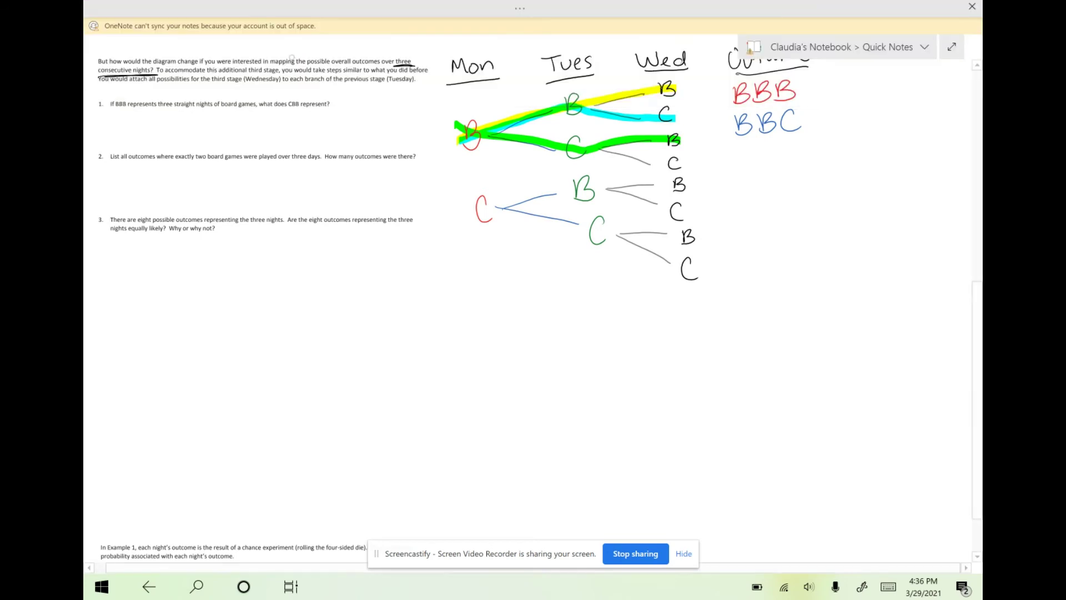
mouse_move(734, 143)
mouse_down()
mouse_move(737, 164)
mouse_move(784, 161)
mouse_up()
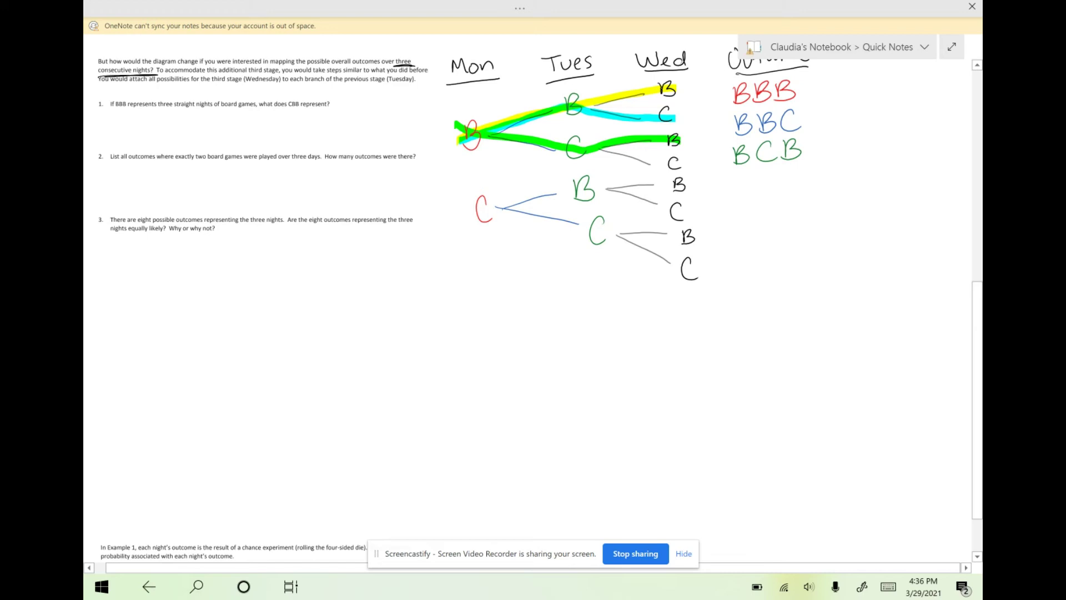
Loop the B–C–C, C–B–B and C–B–C branches in green and list BCC, CBB, CBC.
mouse_move(689, 158)
mouse_down()
mouse_move(513, 120)
mouse_move(524, 156)
mouse_move(693, 165)
mouse_move(768, 192)
mouse_up()
drag(793, 173, 791, 192)
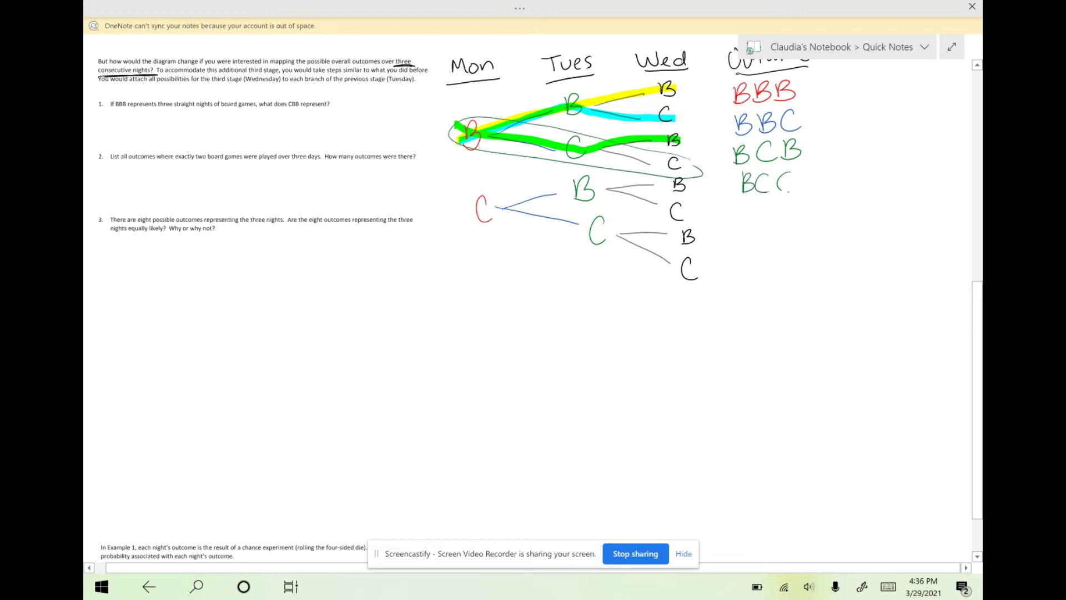
mouse_move(695, 175)
mouse_down()
mouse_move(494, 216)
mouse_move(694, 179)
mouse_up()
mouse_move(757, 204)
mouse_down()
mouse_move(754, 225)
mouse_move(764, 224)
mouse_up()
mouse_move(765, 207)
mouse_down()
mouse_move(767, 224)
mouse_move(784, 226)
mouse_up()
mouse_move(785, 206)
mouse_down()
mouse_move(798, 219)
mouse_move(785, 225)
mouse_up()
mouse_move(451, 196)
mouse_down()
mouse_move(583, 177)
mouse_move(706, 225)
mouse_move(456, 225)
mouse_up()
drag(753, 237, 762, 255)
drag(764, 238, 766, 256)
drag(801, 239, 802, 255)
Loop the C–C–B and C–C–C branches, list CCB and CCC, and start boxing the outcomes.
mouse_move(463, 195)
mouse_down()
mouse_move(666, 223)
mouse_move(555, 247)
mouse_move(455, 214)
mouse_up()
mouse_move(751, 266)
mouse_down()
mouse_move(739, 280)
mouse_move(757, 288)
mouse_up()
mouse_move(772, 270)
mouse_down()
mouse_move(772, 288)
mouse_move(782, 290)
mouse_up()
drag(783, 270, 784, 290)
mouse_move(713, 275)
mouse_down()
mouse_move(528, 197)
mouse_move(678, 292)
mouse_move(710, 265)
mouse_up()
mouse_move(751, 304)
mouse_down()
mouse_move(748, 328)
mouse_move(764, 328)
mouse_up()
mouse_move(785, 306)
mouse_down()
mouse_move(777, 324)
mouse_move(788, 330)
mouse_up()
mouse_move(725, 81)
mouse_down()
mouse_move(722, 119)
mouse_move(797, 351)
mouse_move(827, 89)
mouse_move(709, 77)
mouse_up()
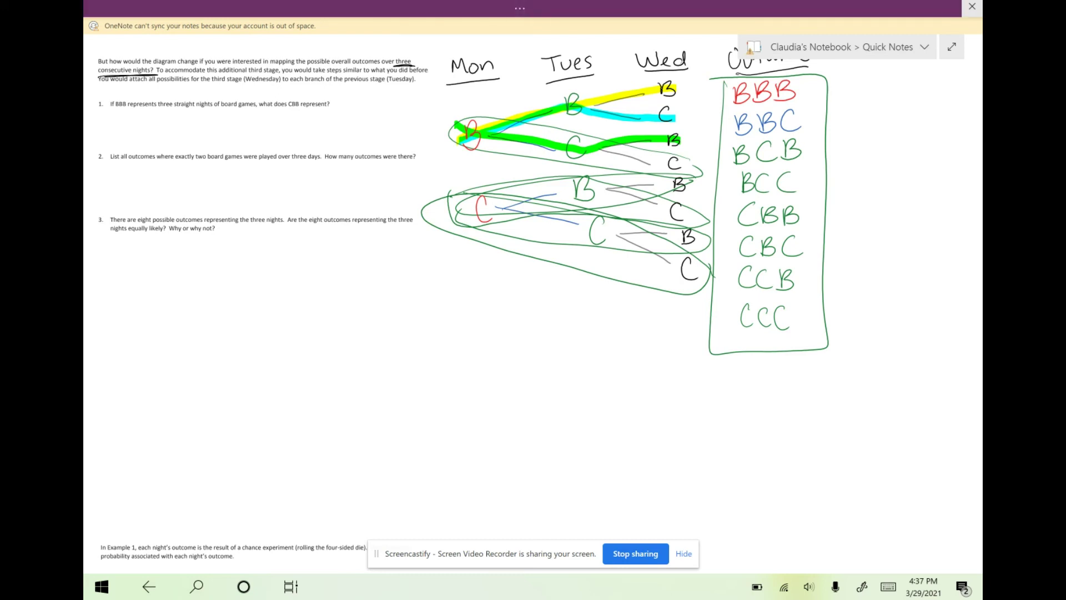
Write "Monday - Card games" under question 1.
click(520, 8)
key(F11)
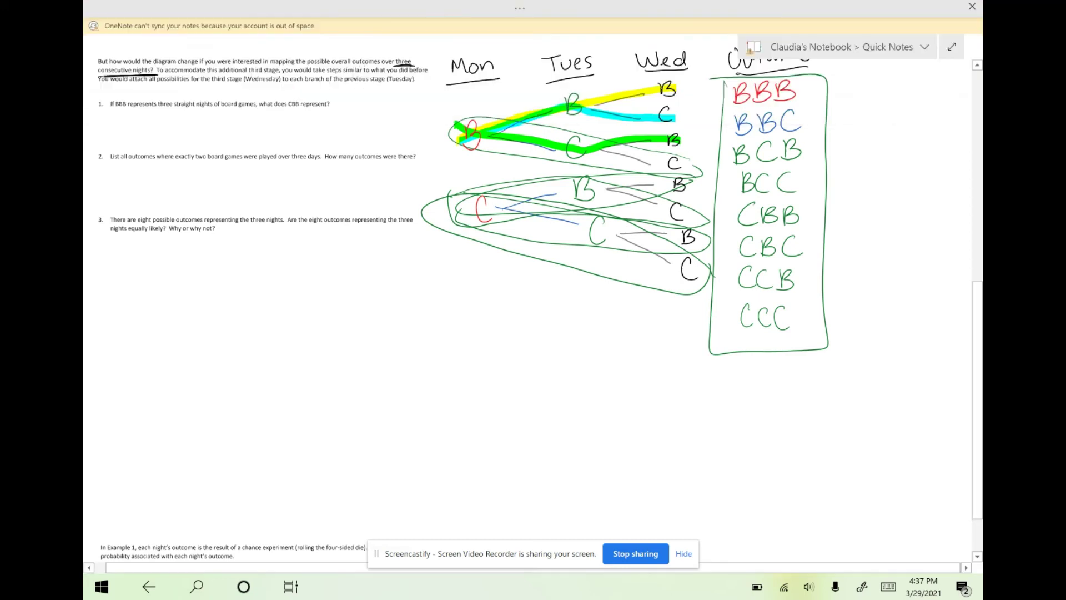
mouse_move(98, 127)
mouse_down()
mouse_move(104, 113)
mouse_move(136, 123)
mouse_move(151, 111)
mouse_move(174, 136)
mouse_move(198, 115)
mouse_up()
mouse_move(222, 112)
mouse_down()
mouse_move(213, 123)
mouse_move(314, 114)
mouse_up()
drag(319, 117, 331, 122)
mouse_move(100, 135)
mouse_down()
mouse_move(97, 149)
mouse_move(111, 132)
mouse_up()
Add the line "Tuesday - Board games" below it.
drag(108, 139, 118, 140)
mouse_move(116, 141)
mouse_down()
mouse_move(127, 149)
mouse_move(159, 134)
mouse_move(166, 148)
mouse_up()
drag(168, 139, 200, 150)
mouse_move(201, 135)
mouse_down()
mouse_move(205, 150)
mouse_move(233, 149)
mouse_up()
mouse_move(236, 149)
mouse_down()
mouse_move(242, 143)
mouse_move(259, 158)
mouse_move(305, 146)
mouse_up()
drag(319, 133, 310, 146)
Write "Wed - Board games" and erase the yellow highlights on the outcomes list.
drag(359, 107, 387, 117)
drag(396, 111, 399, 118)
mouse_move(402, 113)
mouse_down()
mouse_move(412, 112)
mouse_move(363, 142)
mouse_up()
mouse_move(378, 132)
mouse_down()
mouse_move(393, 140)
mouse_move(411, 121)
mouse_move(374, 158)
mouse_up()
drag(395, 143, 420, 149)
drag(430, 139, 421, 149)
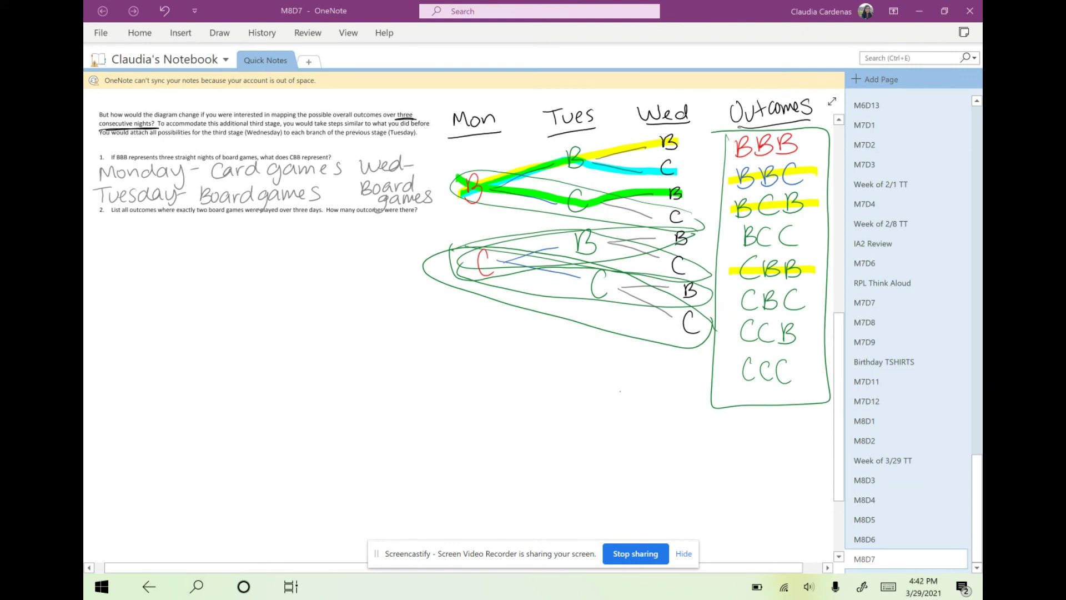
drag(819, 172, 818, 294)
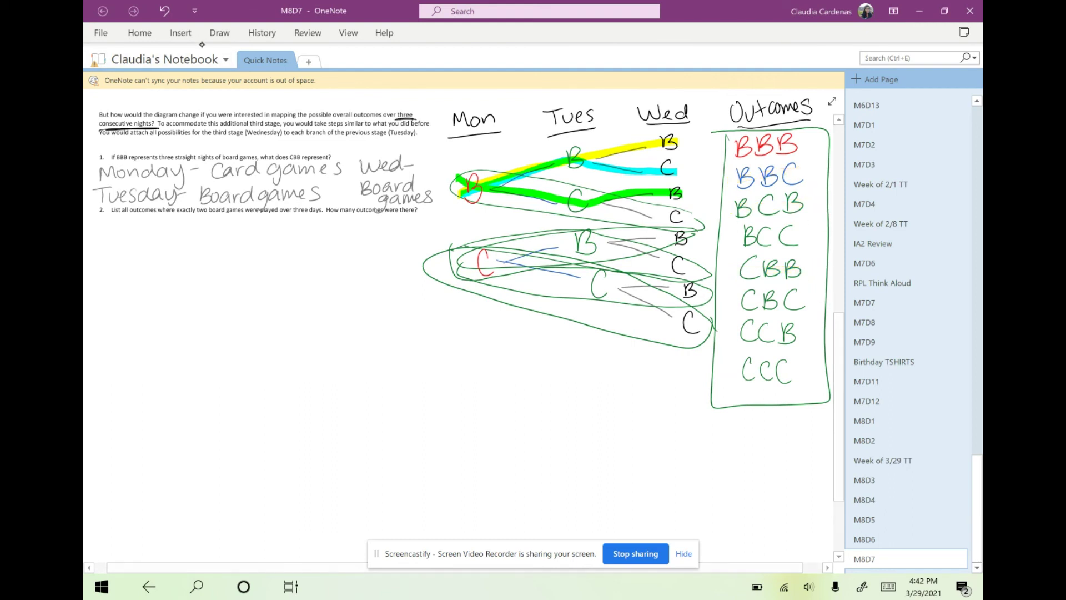
Write BB in black under question 2.
click(219, 33)
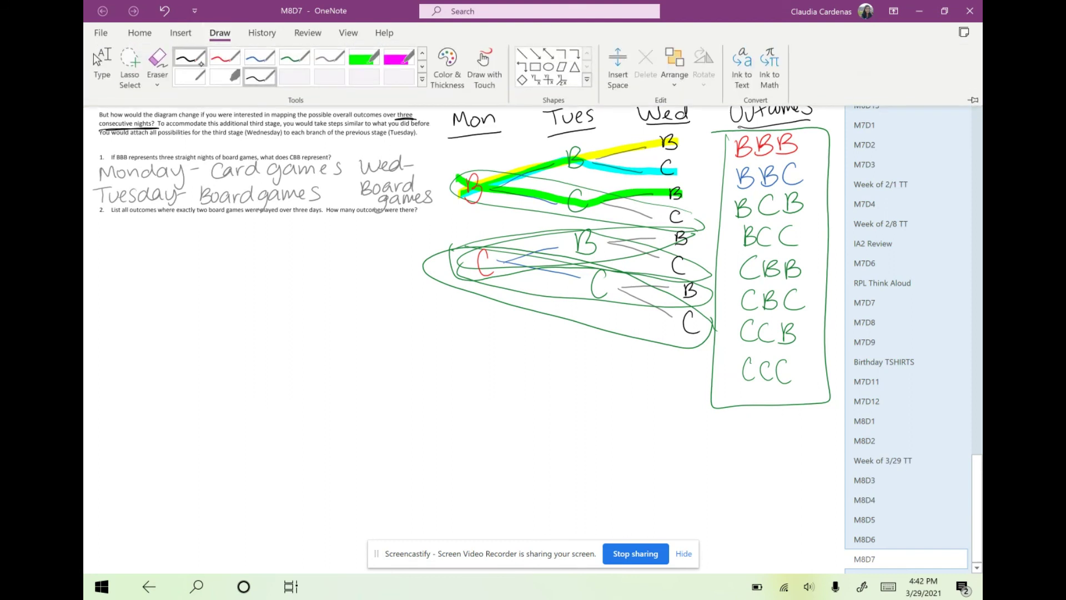
click(193, 62)
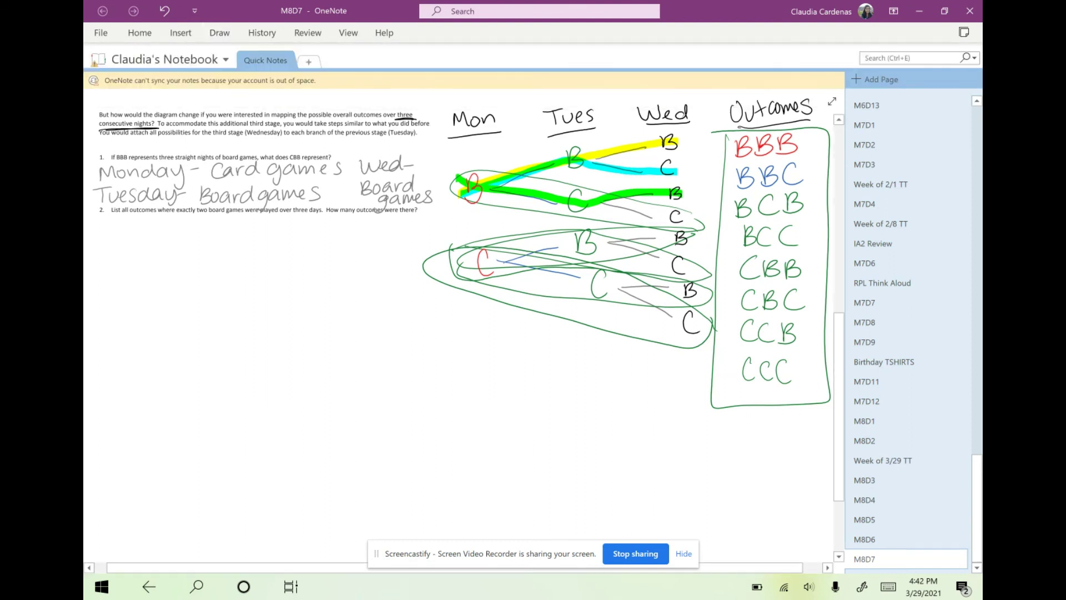
mouse_move(210, 214)
mouse_down()
mouse_move(209, 230)
mouse_move(225, 233)
mouse_up()
Highlight "exactly two board games" and the outcomes BBC, BCB and CBB in yellow.
click(218, 39)
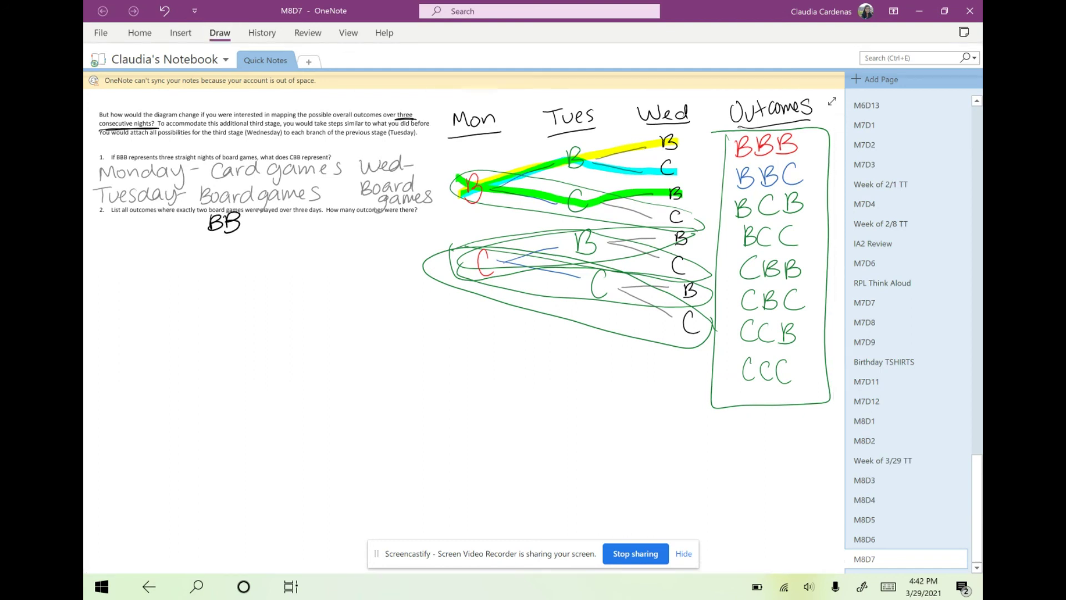
click(395, 65)
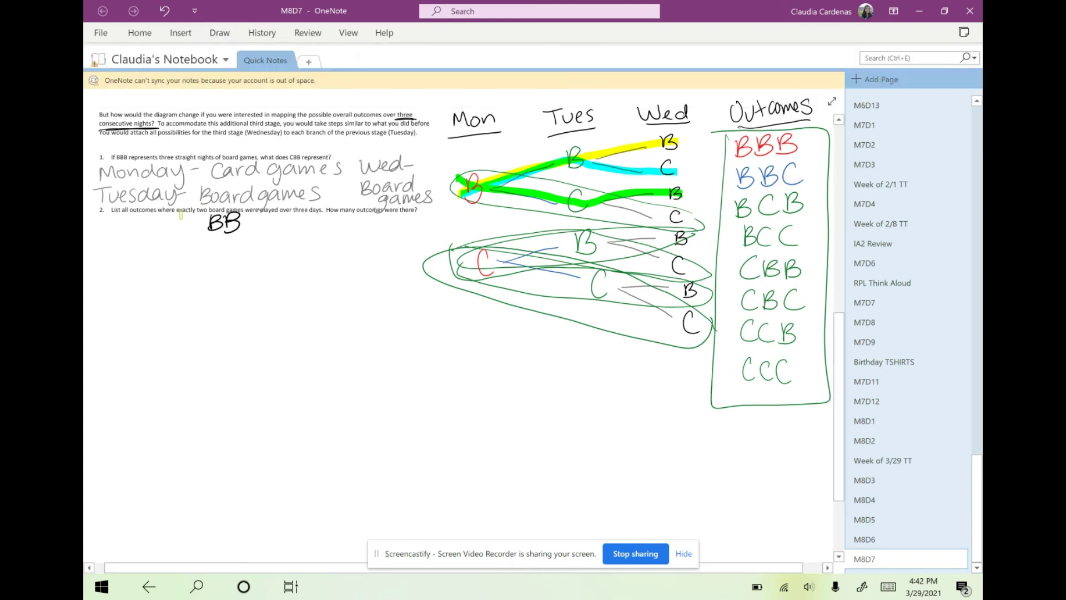
drag(176, 210, 245, 210)
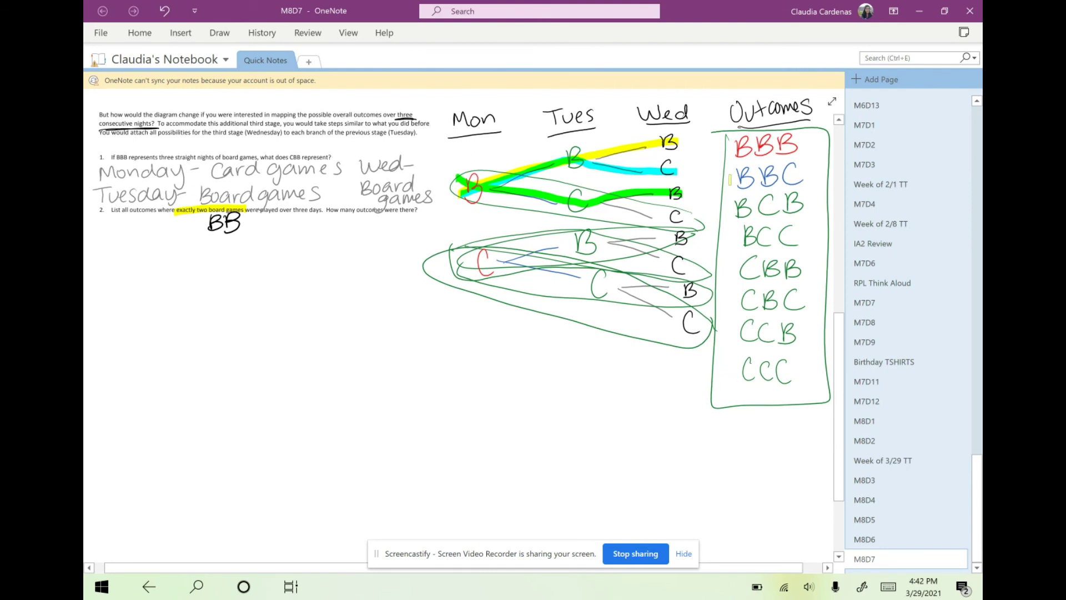
drag(729, 178, 802, 174)
drag(730, 210, 810, 200)
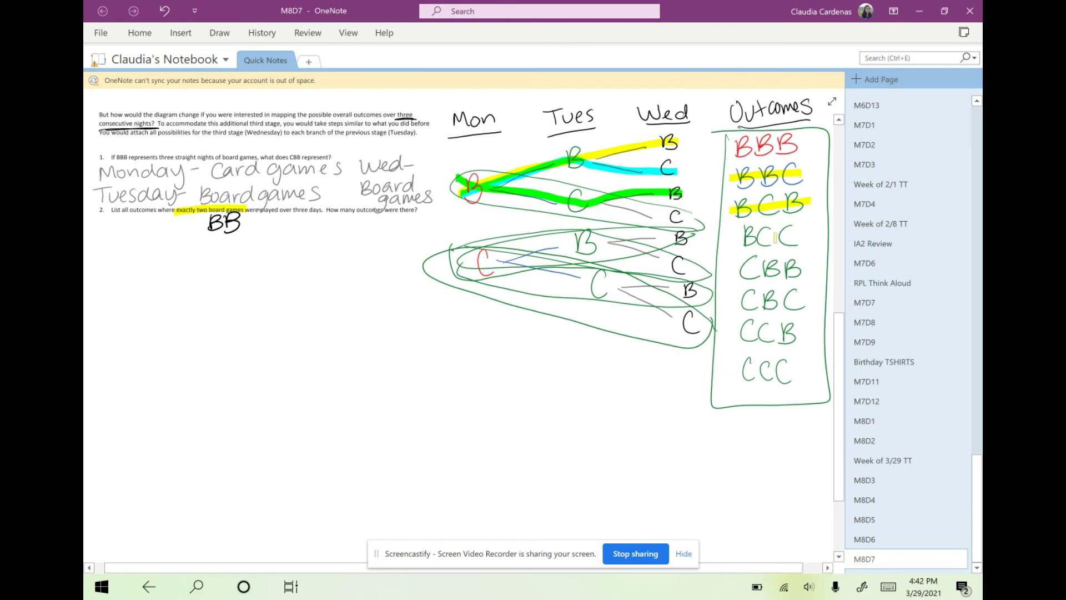
drag(737, 271, 803, 269)
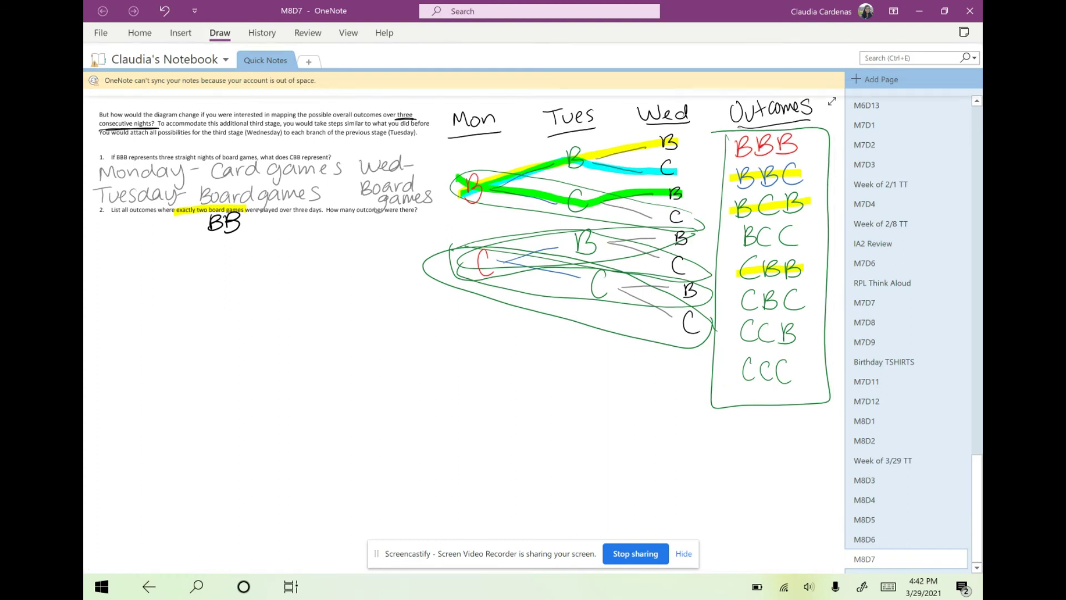
Switch to the red pen and handwrite 'BBC,' below question 2.
click(219, 33)
click(225, 57)
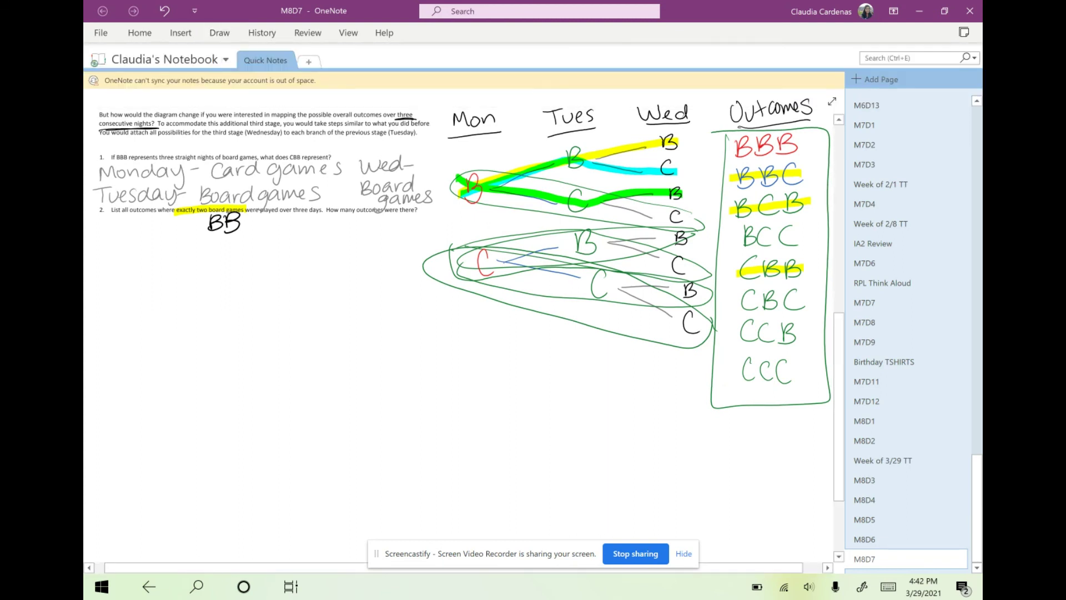
drag(116, 246, 118, 263)
mouse_move(116, 242)
mouse_down()
mouse_move(119, 263)
mouse_move(142, 262)
mouse_up()
mouse_move(171, 241)
mouse_down()
mouse_move(157, 250)
mouse_move(177, 261)
mouse_up()
mouse_move(184, 255)
mouse_down()
mouse_move(182, 268)
mouse_move(195, 265)
mouse_up()
Complete the red answer by writing 'BCB, and CBB' after 'BBC,'.
mouse_move(197, 242)
mouse_down()
mouse_move(200, 263)
mouse_move(251, 261)
mouse_up()
mouse_move(251, 238)
mouse_down()
mouse_move(253, 261)
mouse_move(269, 265)
mouse_up()
drag(303, 243, 324, 254)
mouse_move(335, 234)
mouse_down()
mouse_move(331, 251)
mouse_move(371, 257)
mouse_up()
drag(371, 238, 389, 257)
drag(389, 238, 390, 259)
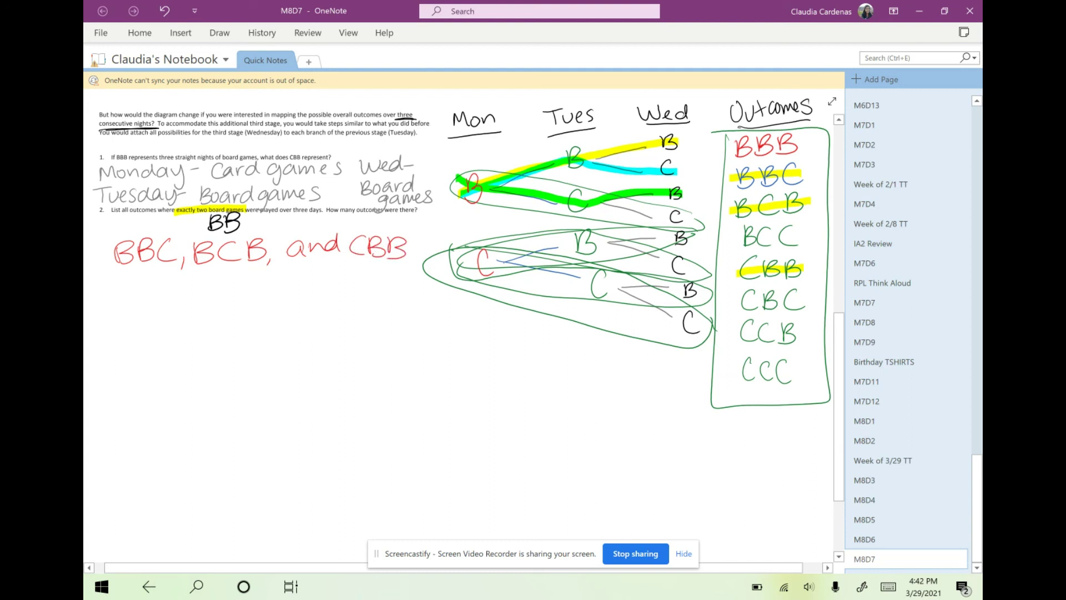